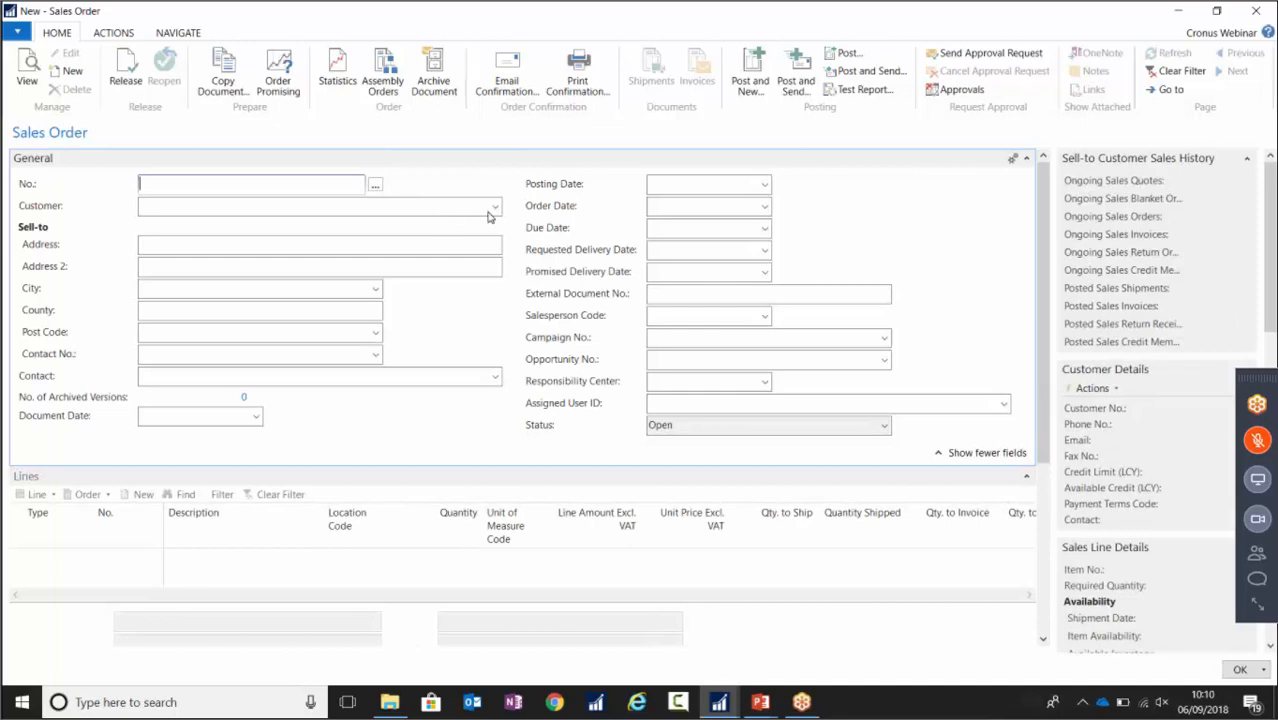
Set the new sales order's customer to Elkhorn Airport and add an Item line for 1928-S AMSTERDAM Lamp.
left_click(494, 206)
left_click(265, 138)
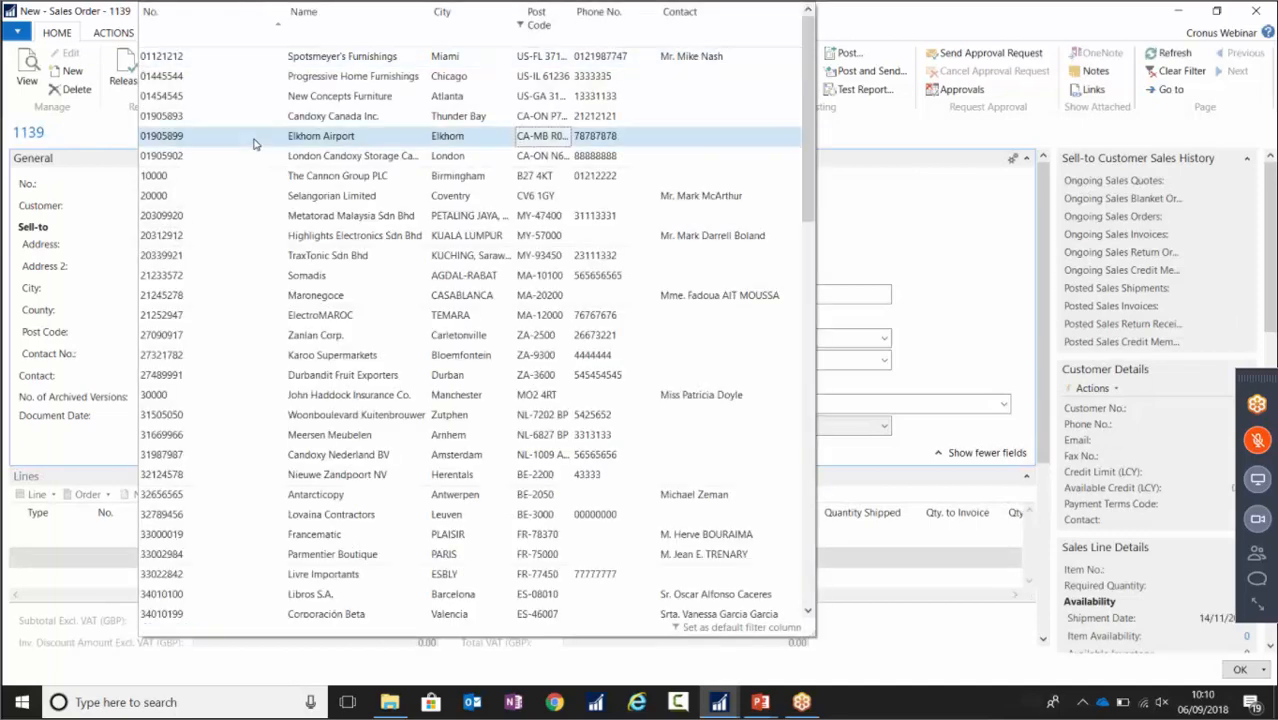
left_click(73, 557)
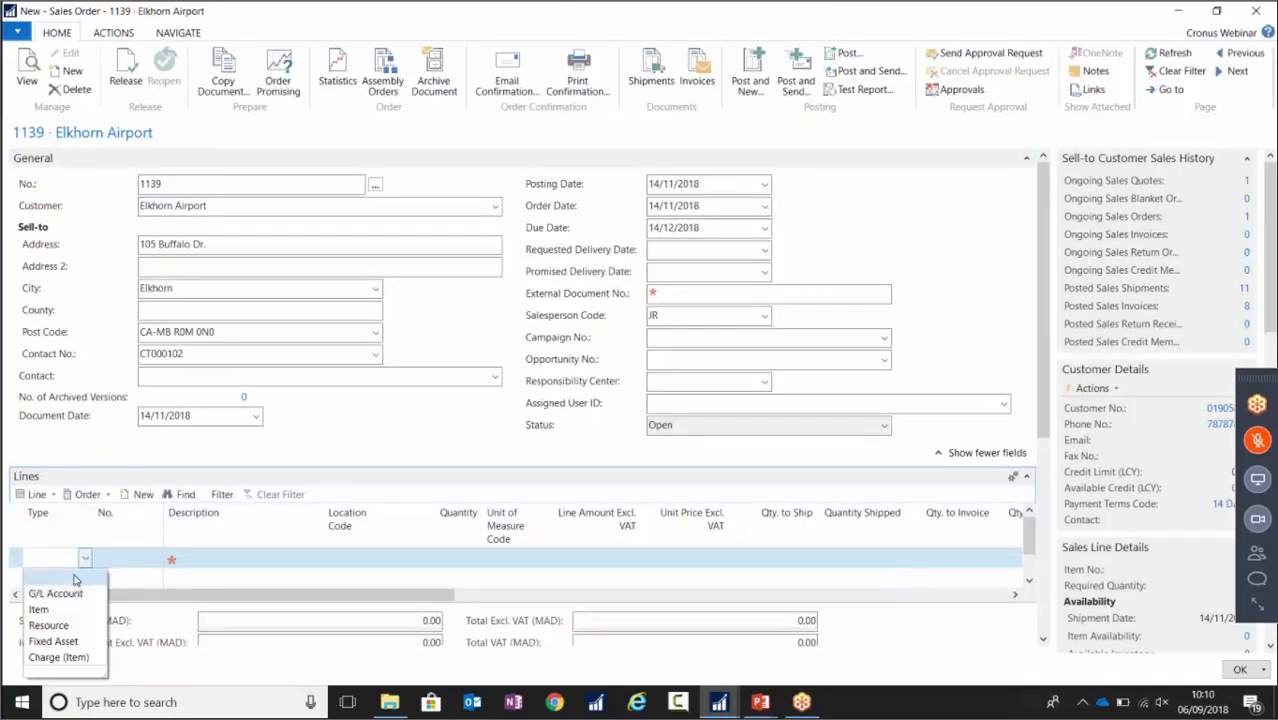
left_click(49, 607)
left_click(155, 562)
left_click(157, 561)
left_click(157, 561)
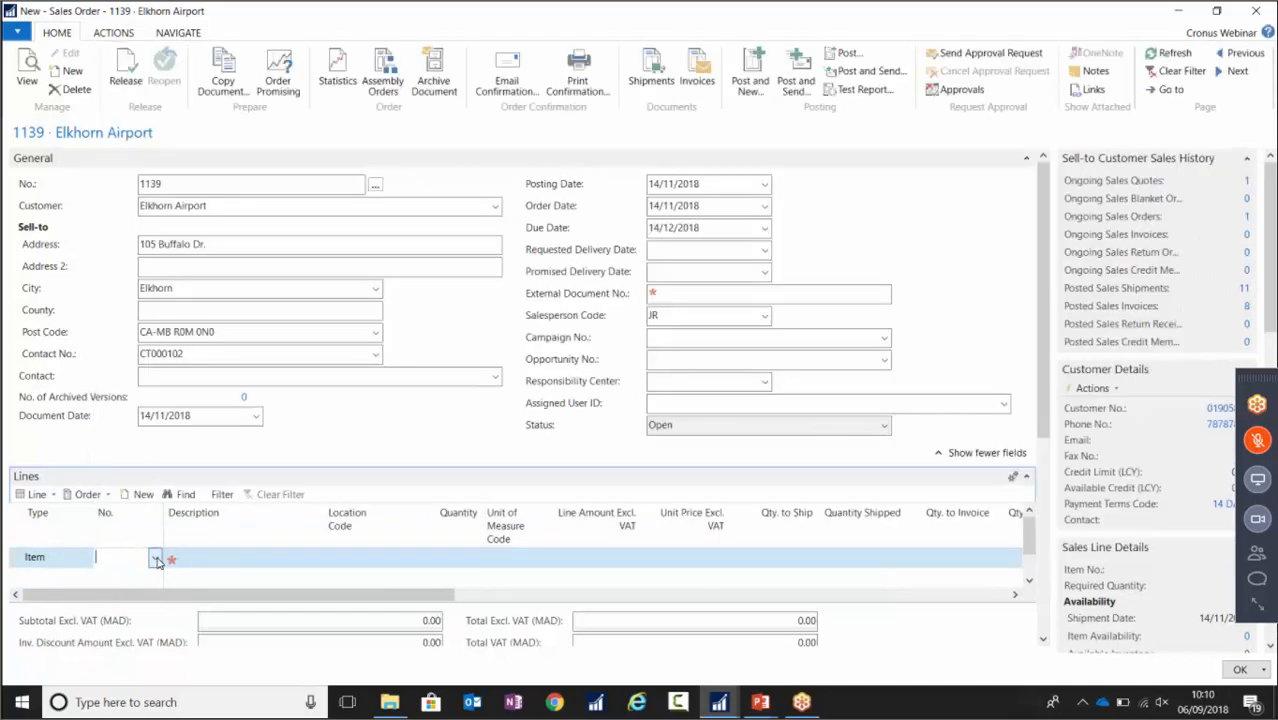
left_click(157, 561)
scroll(353, 217, "down", 5)
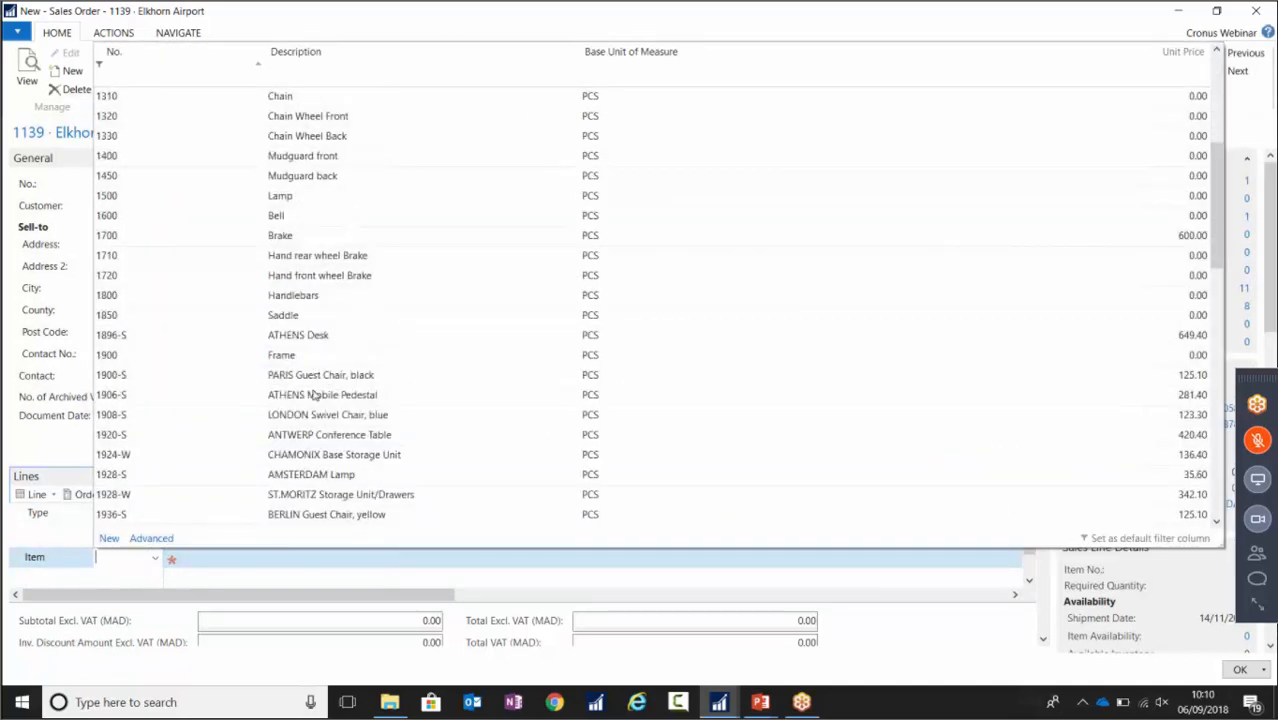
left_click(293, 472)
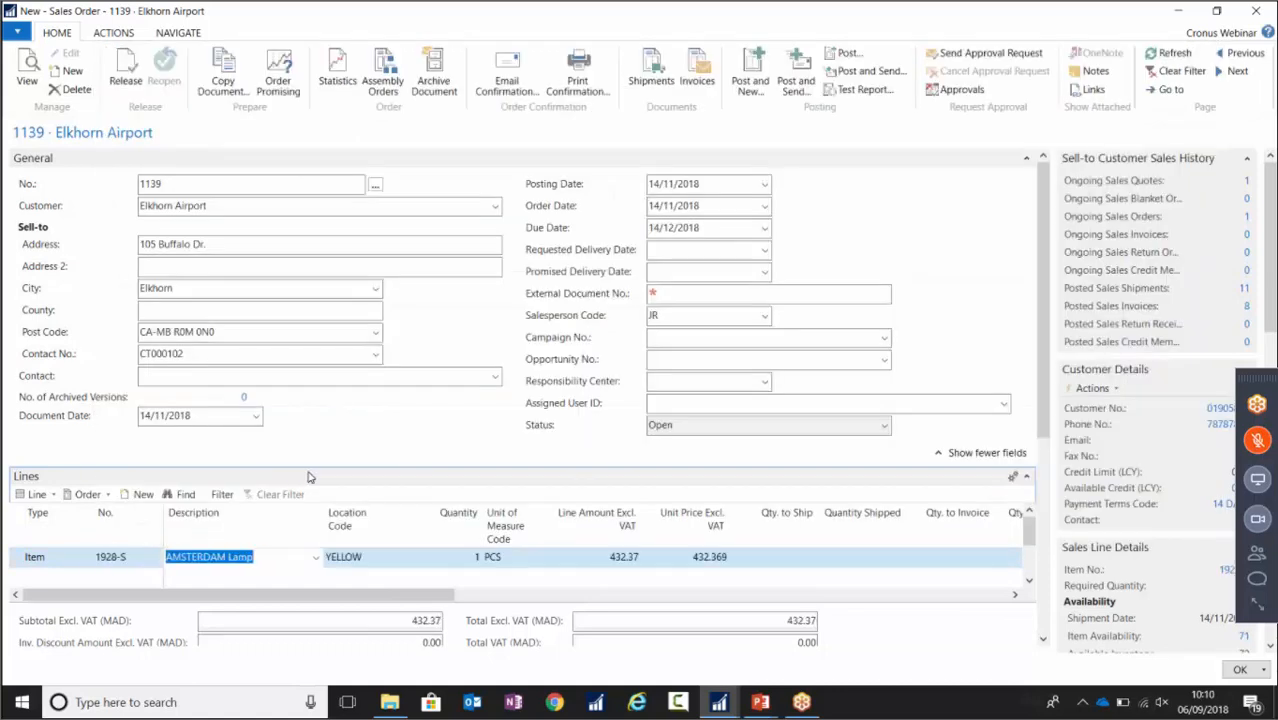
Set the lamp line's quantity to ship to 1 and enter 64543433 as the order's external document number.
key("Tab")
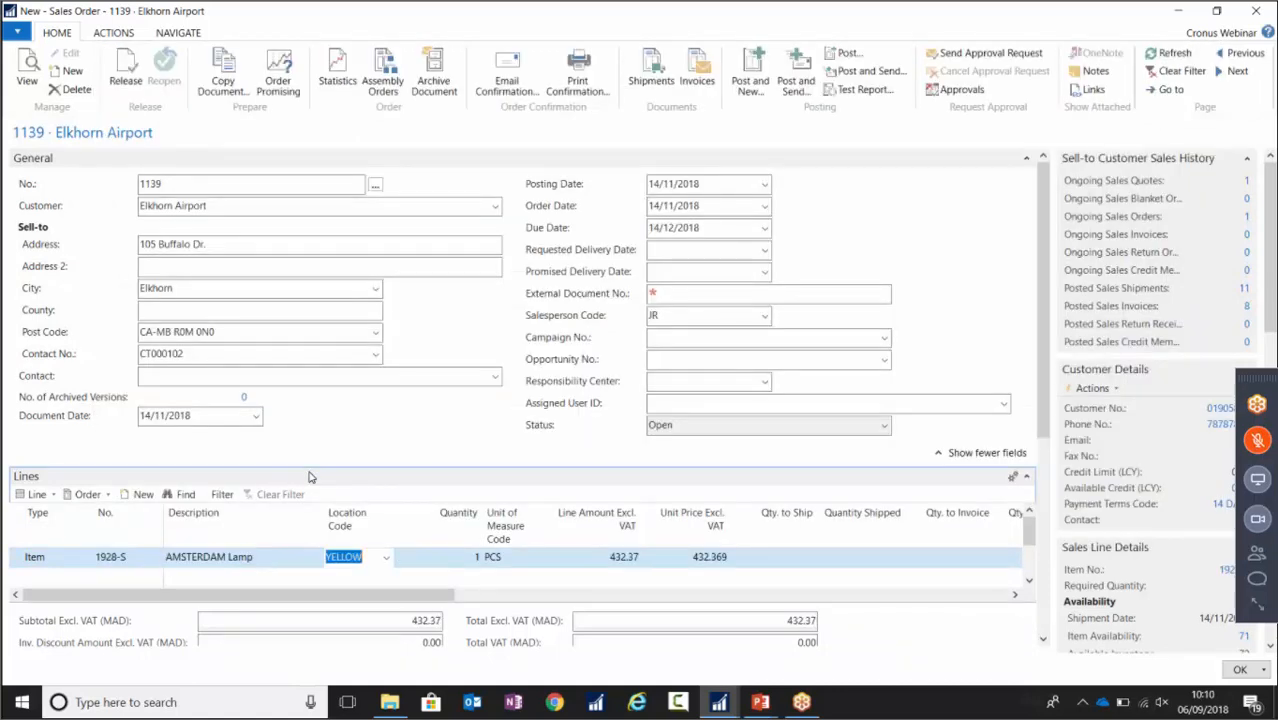
key("Tab")
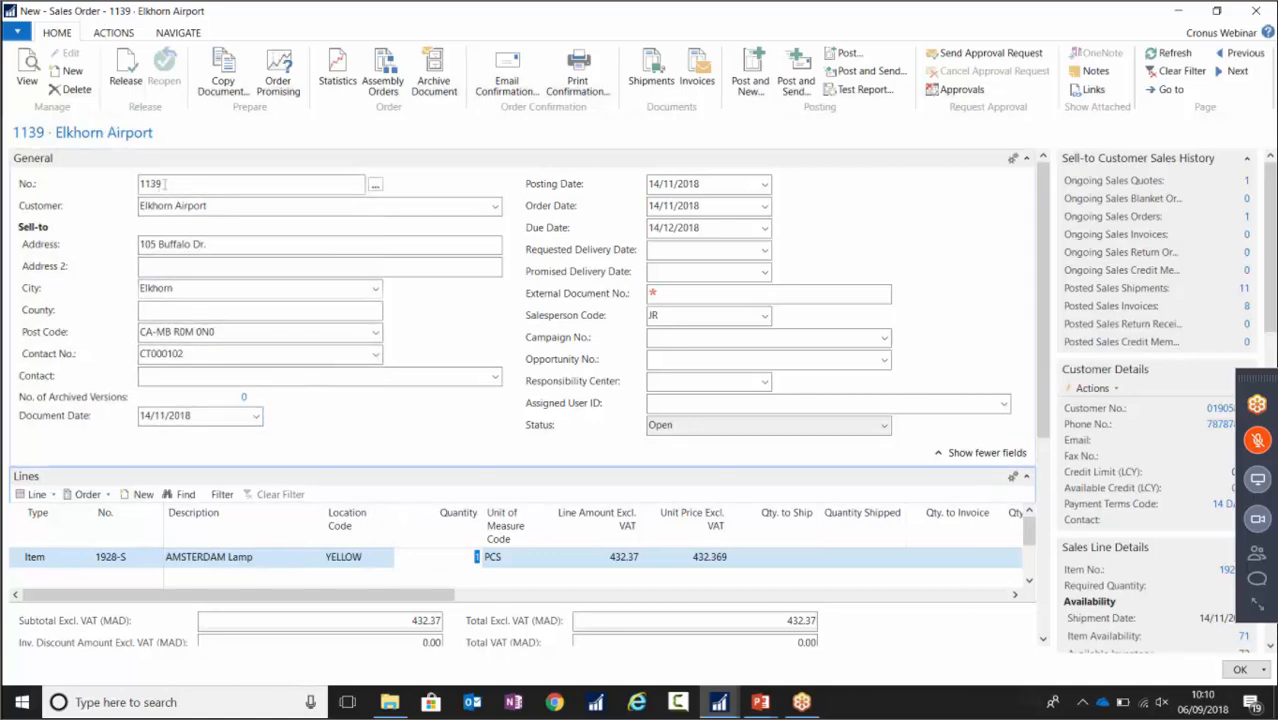
left_click(163, 184)
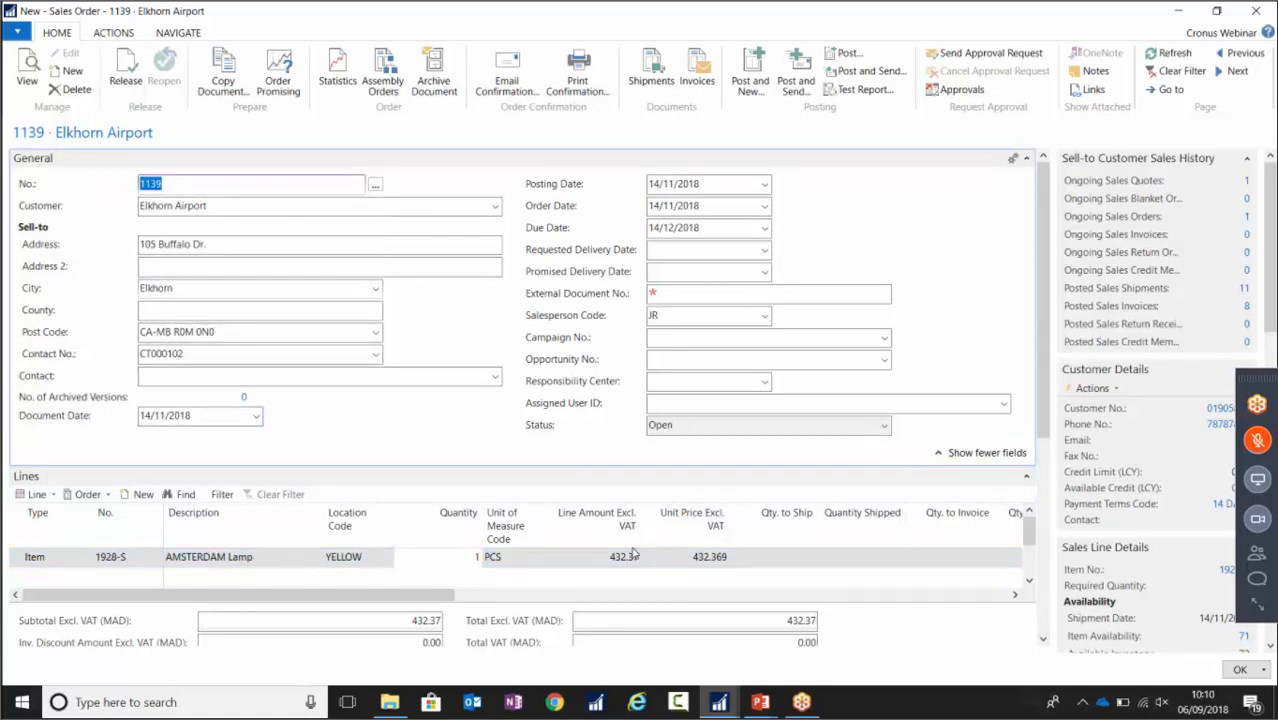
left_click(787, 557)
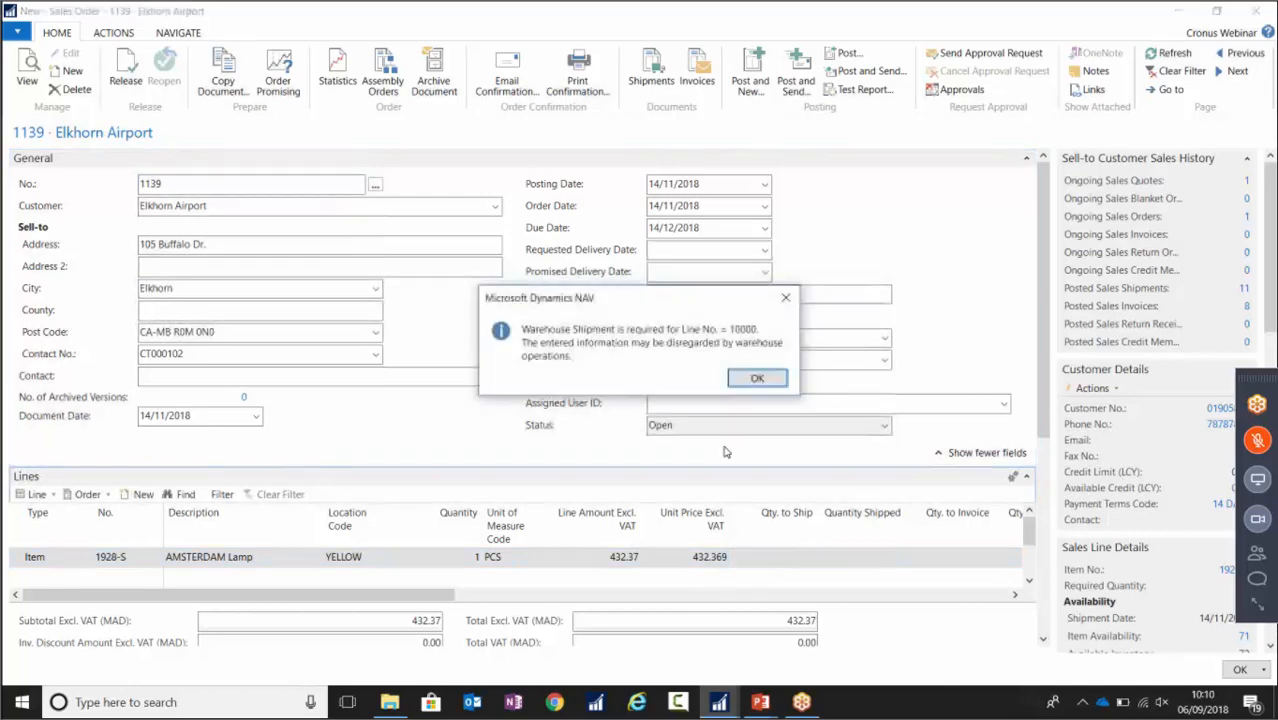
left_click(757, 378)
left_click(690, 294)
type("6")
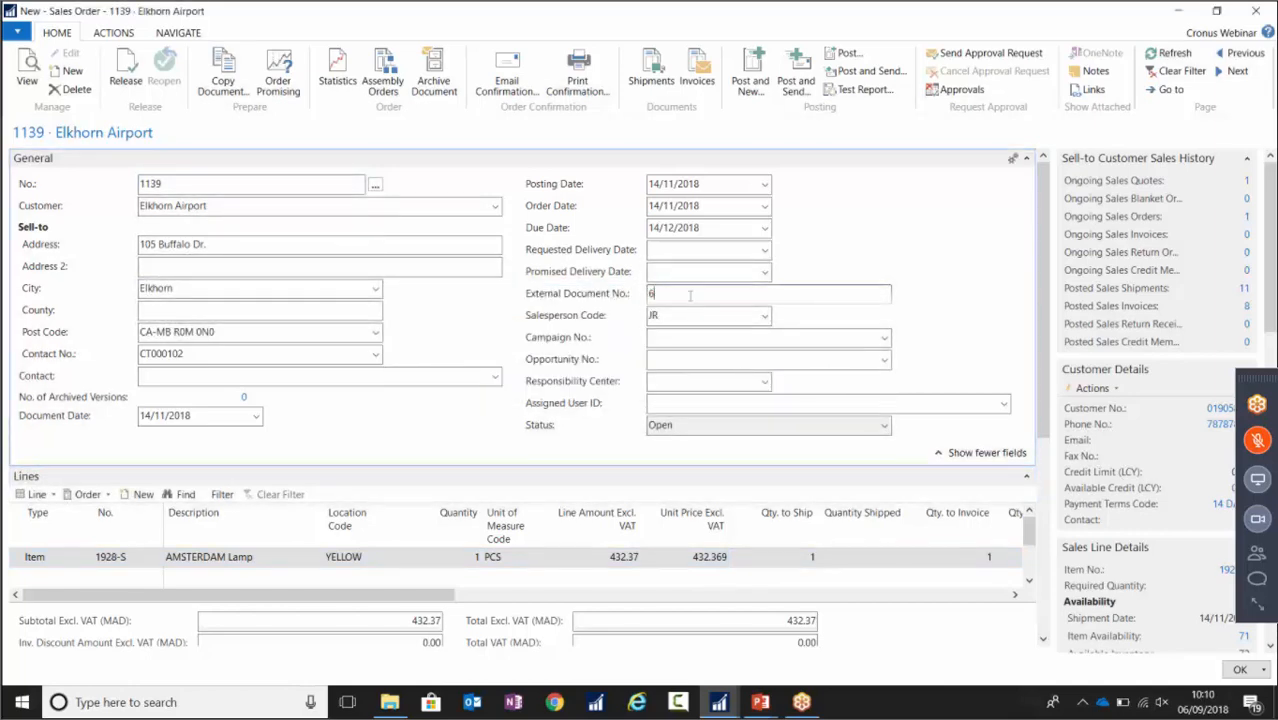
type("4543433")
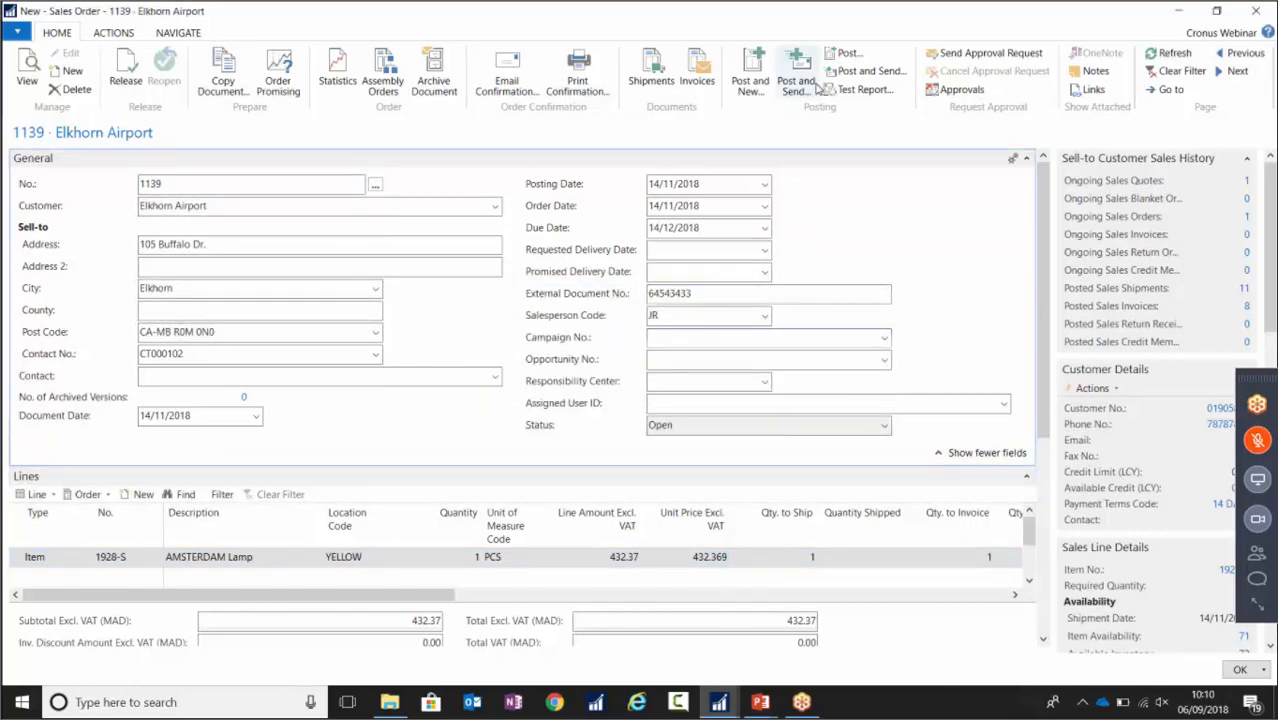
Post the sales order with the Ship and Invoice option, then view the posted sales invoice and close it.
left_click(158, 184)
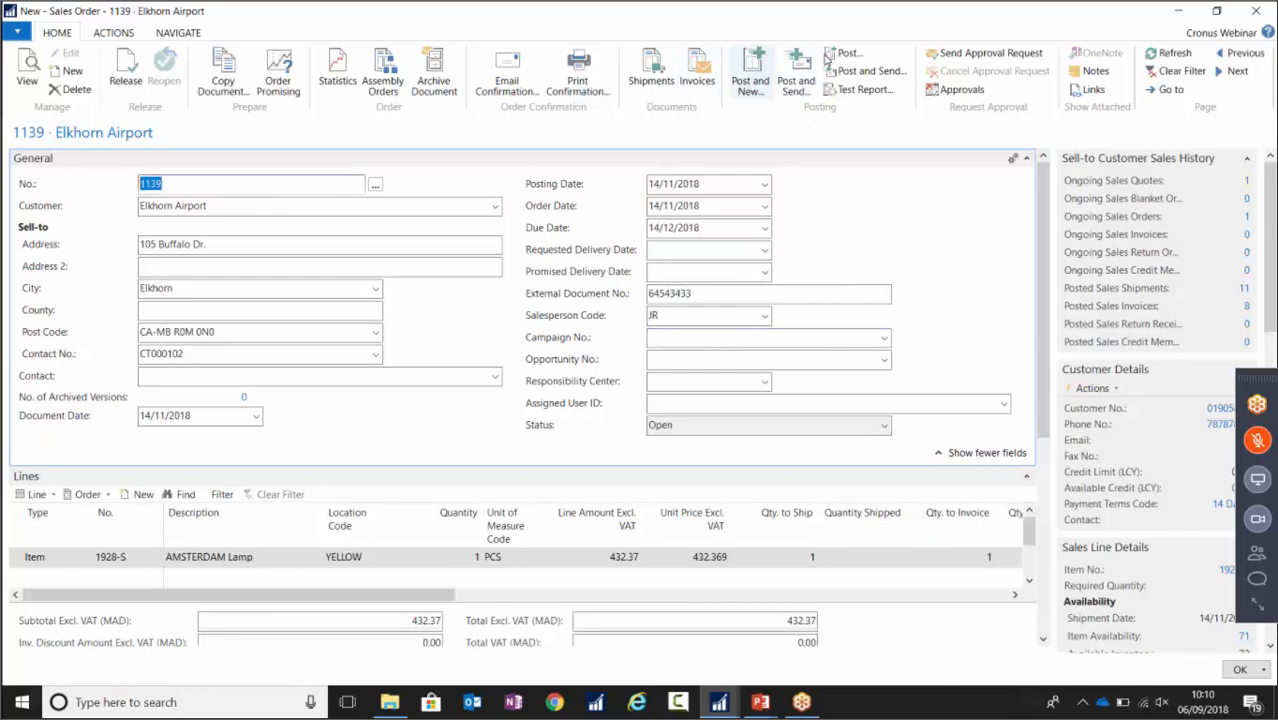
left_click(845, 53)
left_click(615, 381)
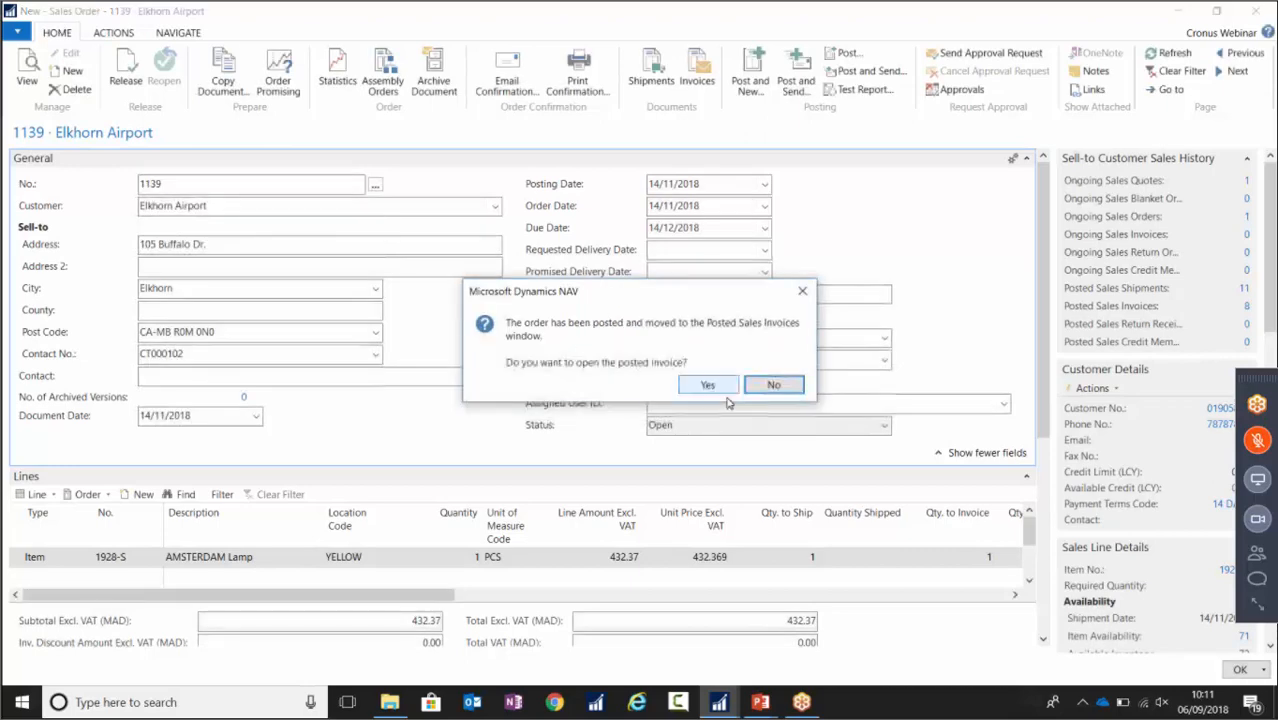
left_click(707, 384)
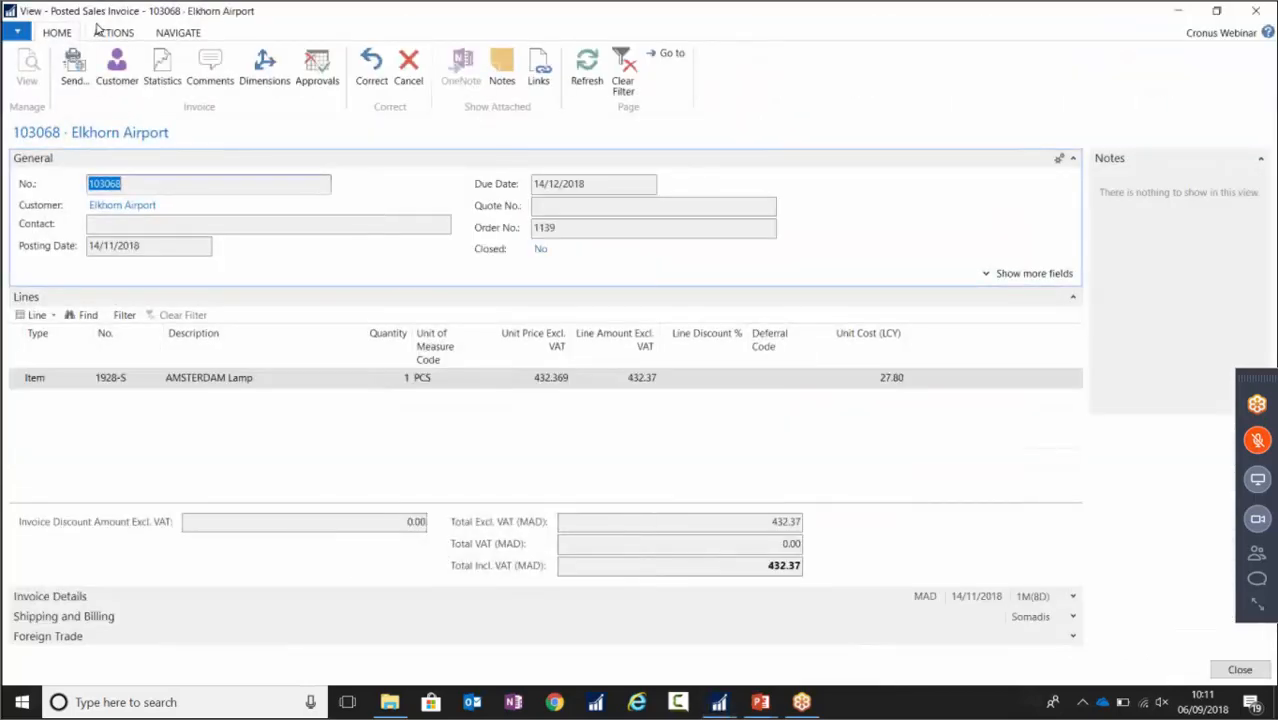
left_click(1258, 11)
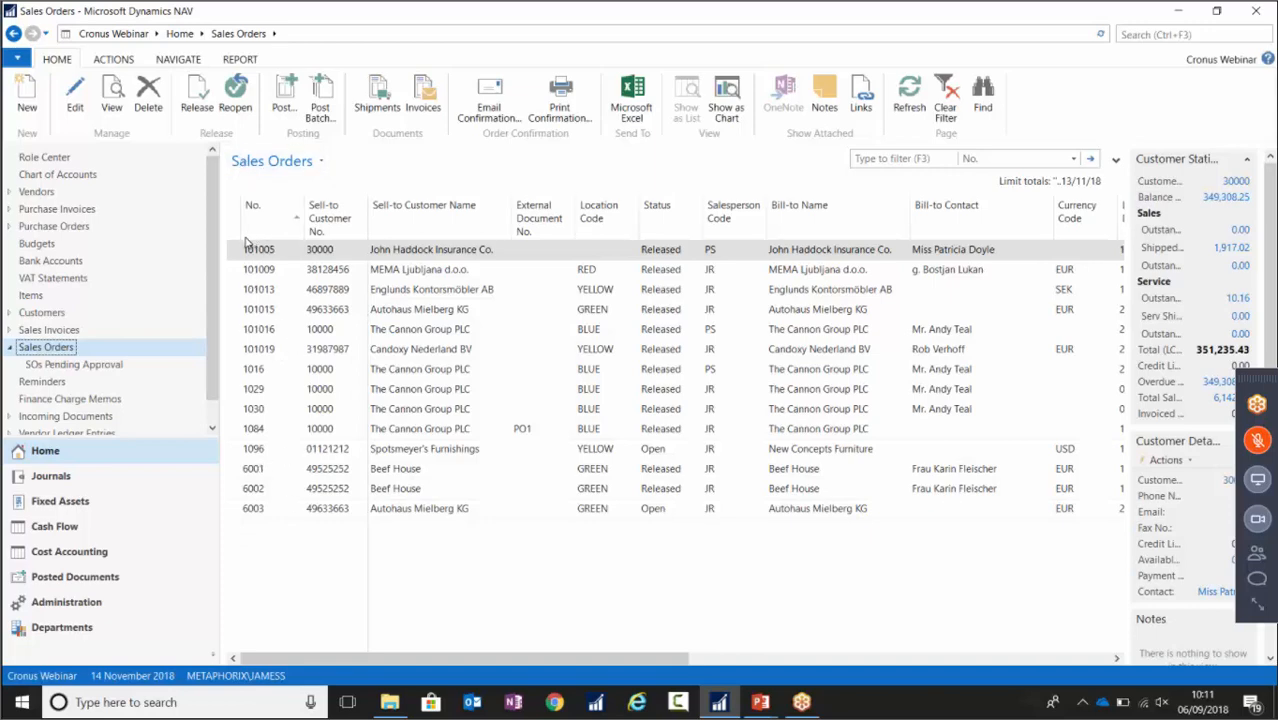
Create another sales order with Elkhorn Airport as the customer.
left_click(28, 100)
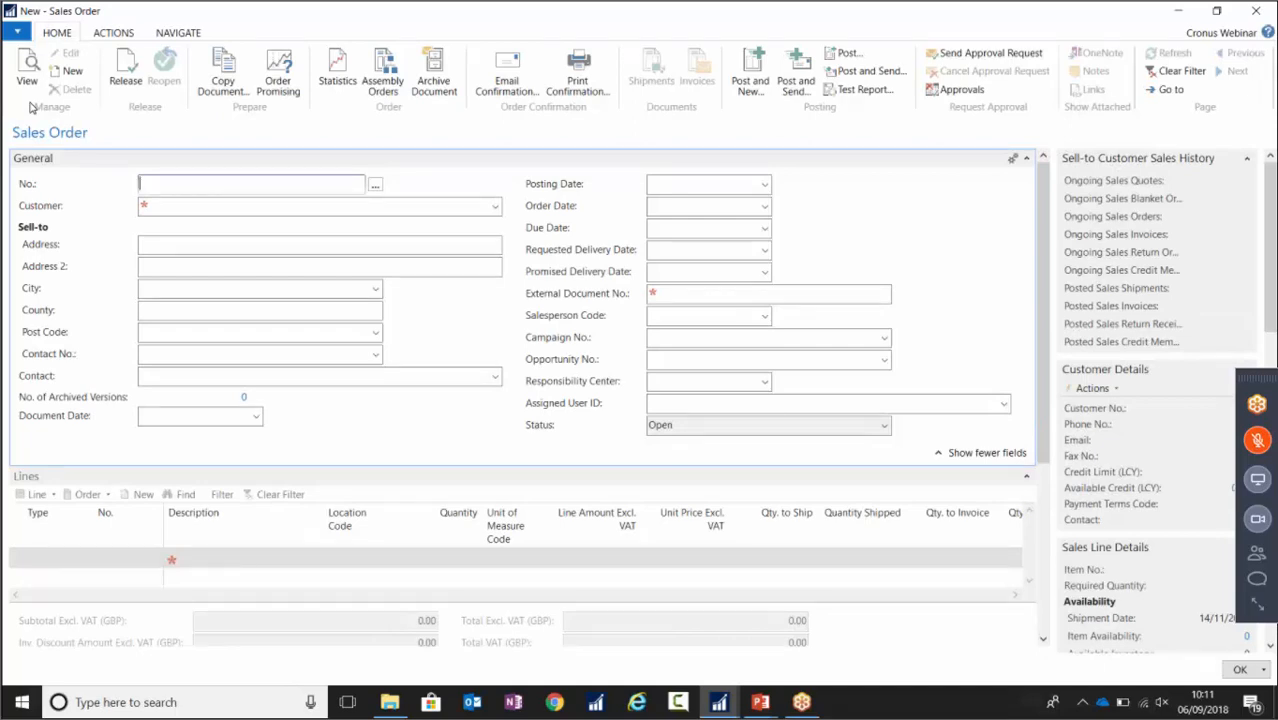
key("Tab")
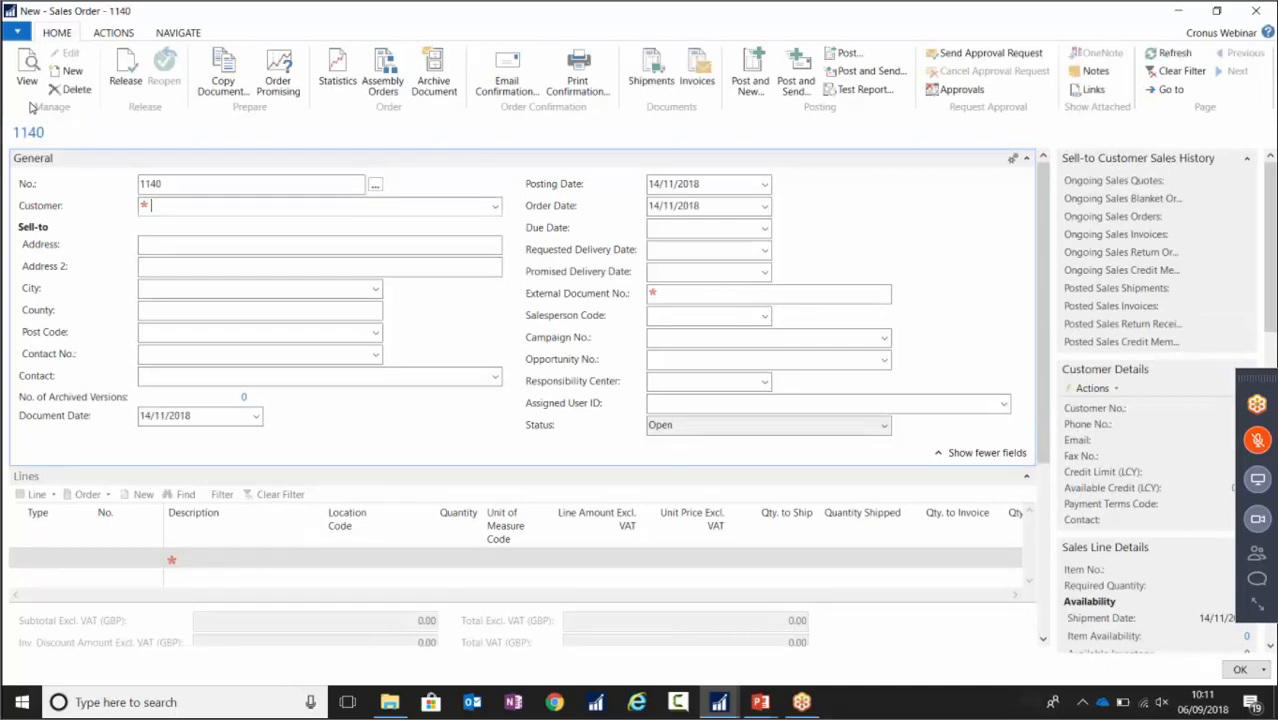
left_click(495, 209)
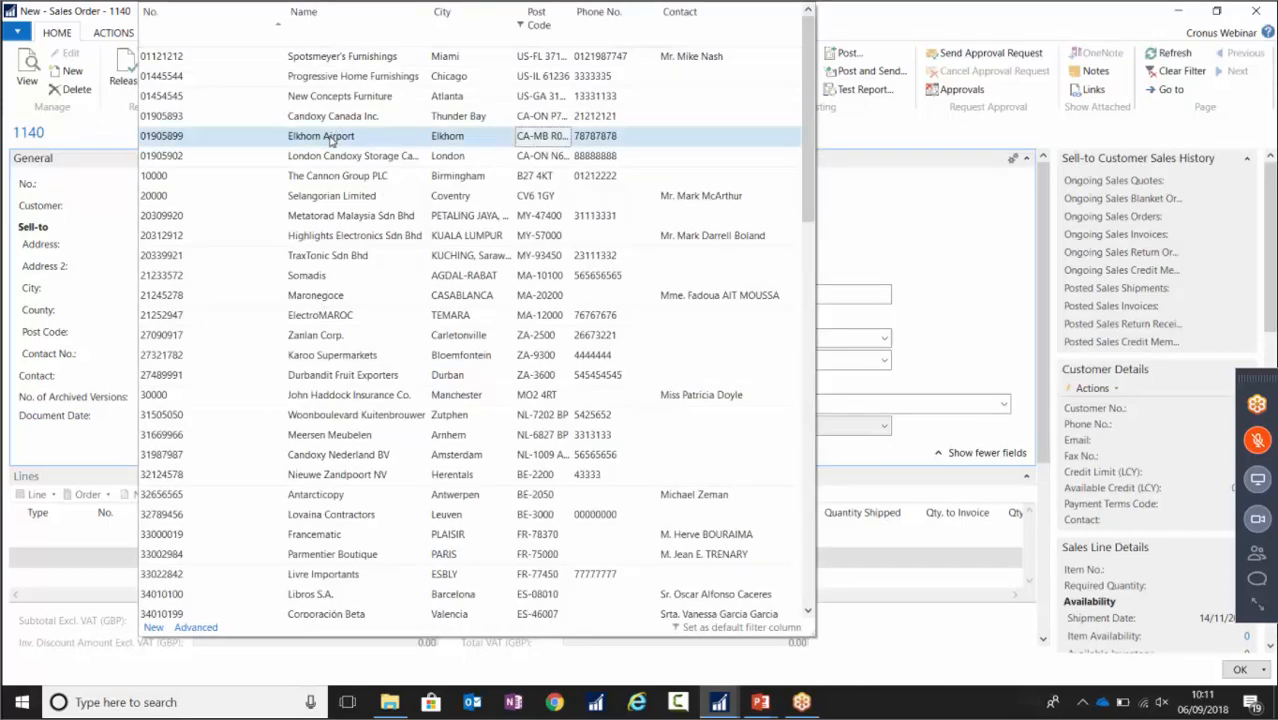
left_click(337, 135)
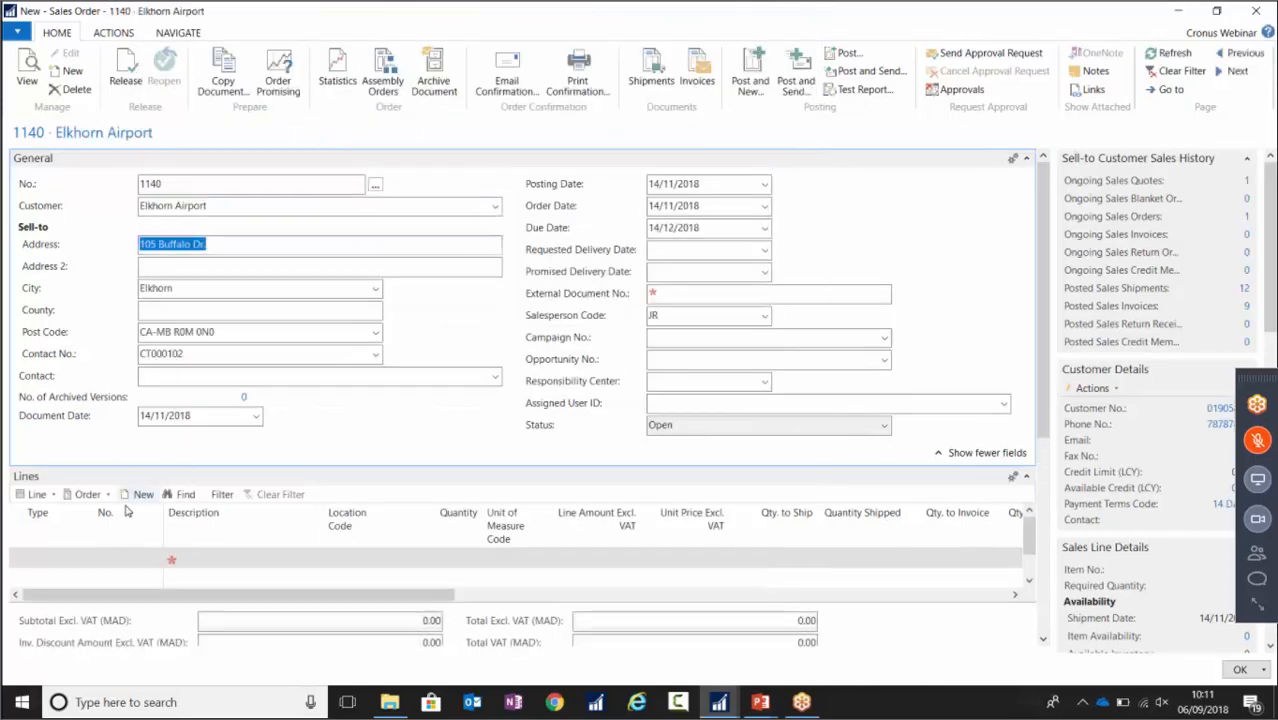
Add an Item line for 1928-S AMSTERDAM Lamp to the second sales order.
left_click(62, 560)
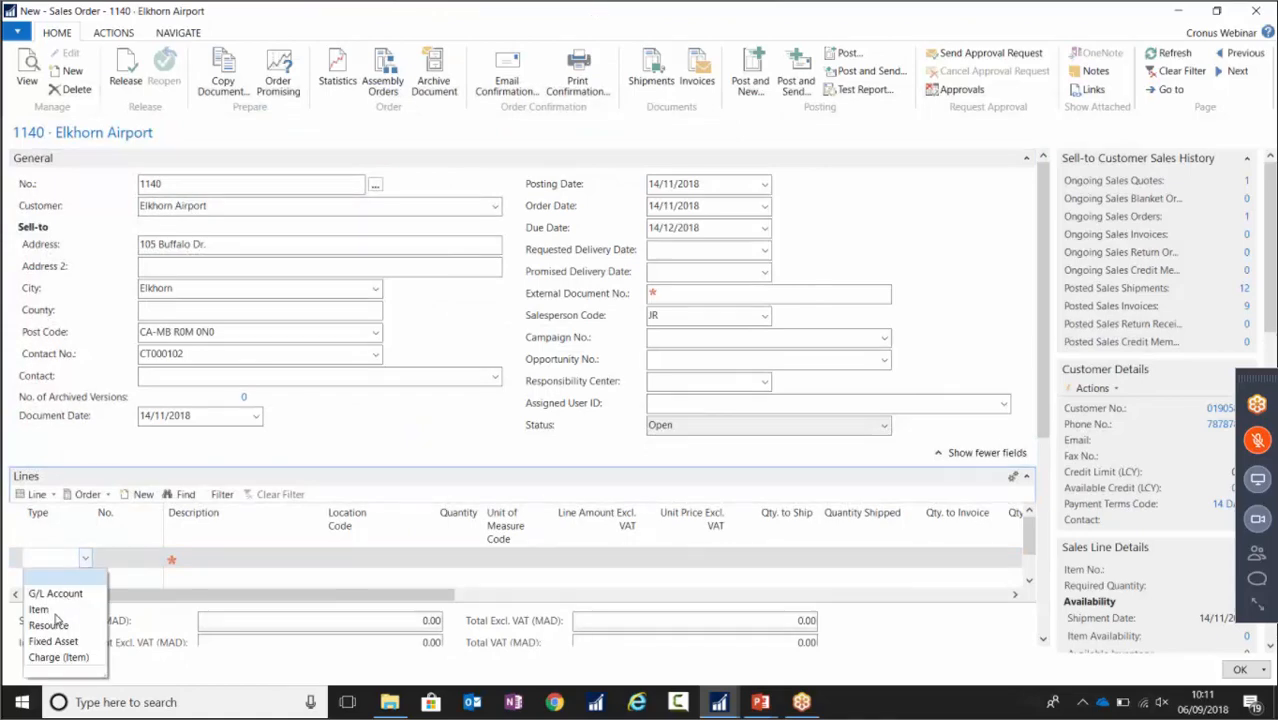
left_click(45, 604)
left_click(155, 559)
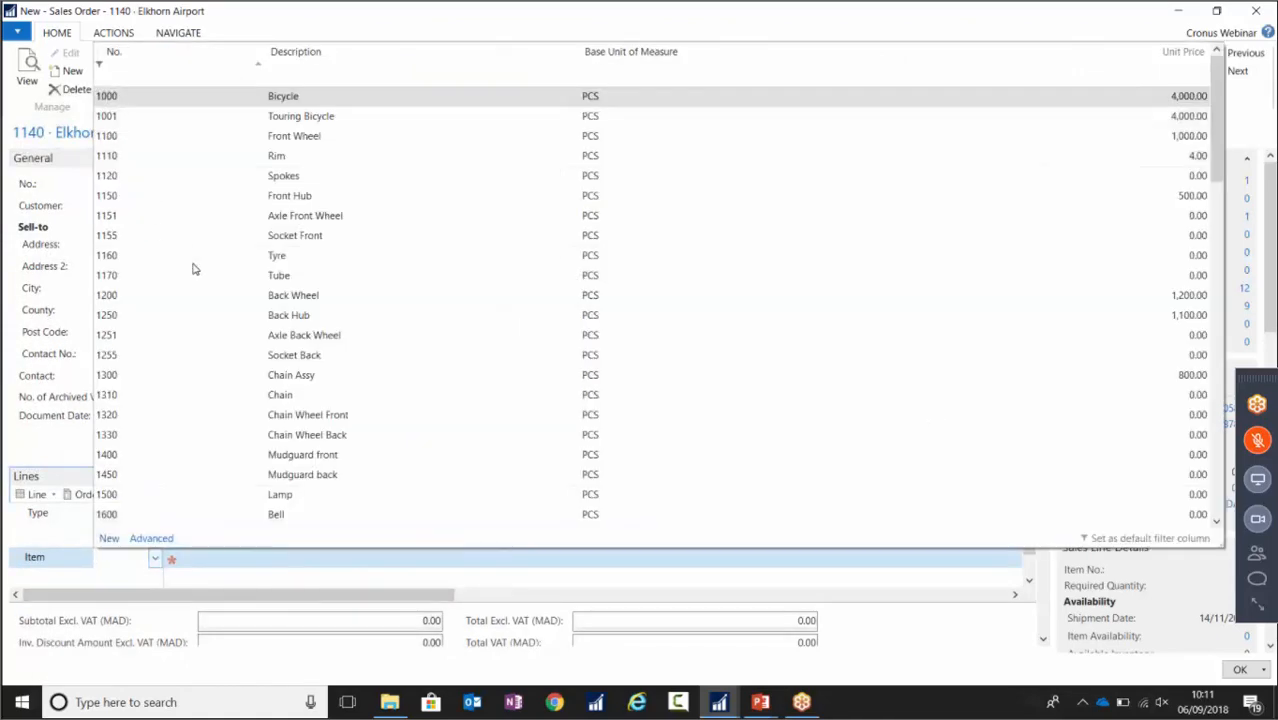
scroll(195, 270, "down", 5)
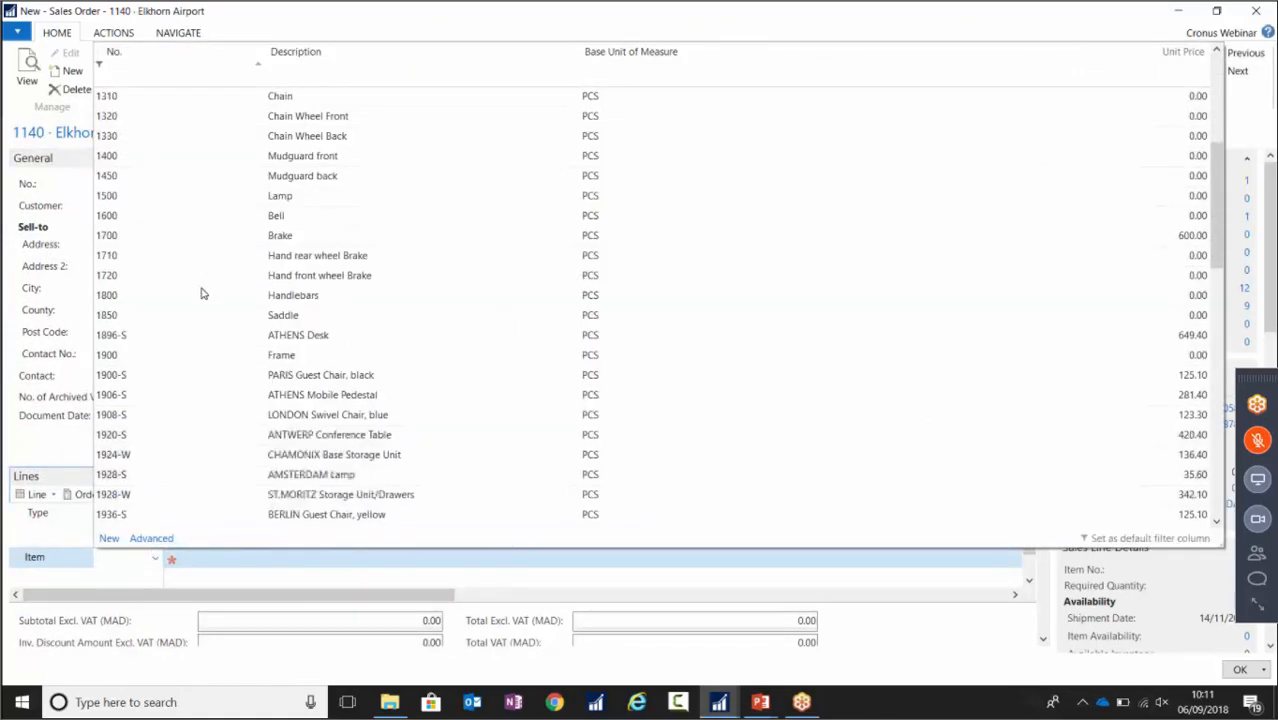
scroll(201, 293, "down", 6)
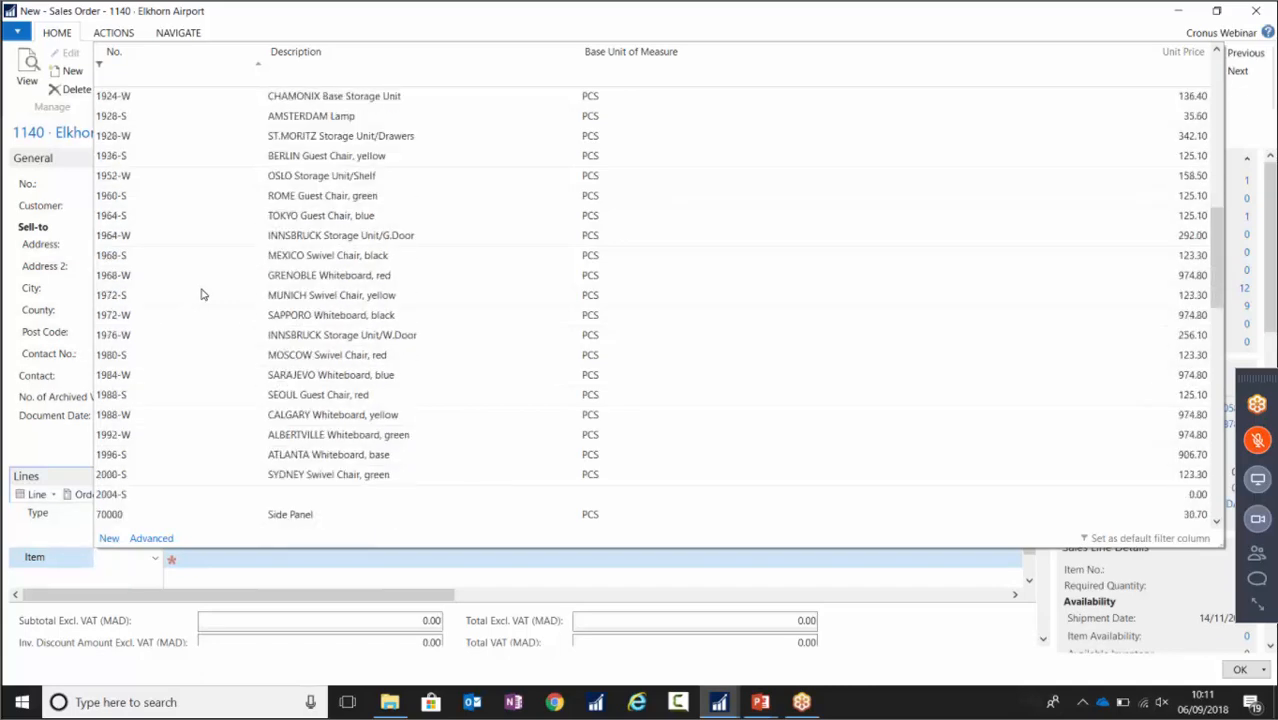
scroll(230, 298, "up", 2)
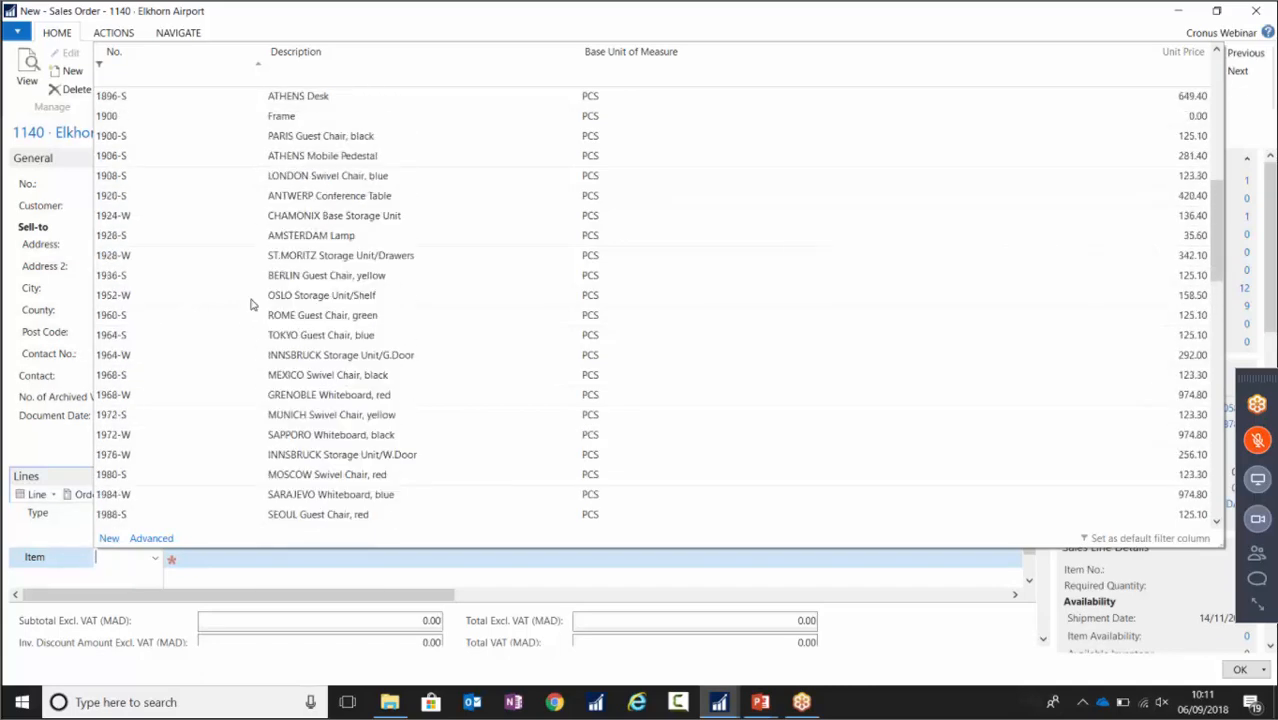
left_click(299, 238)
key("Tab")
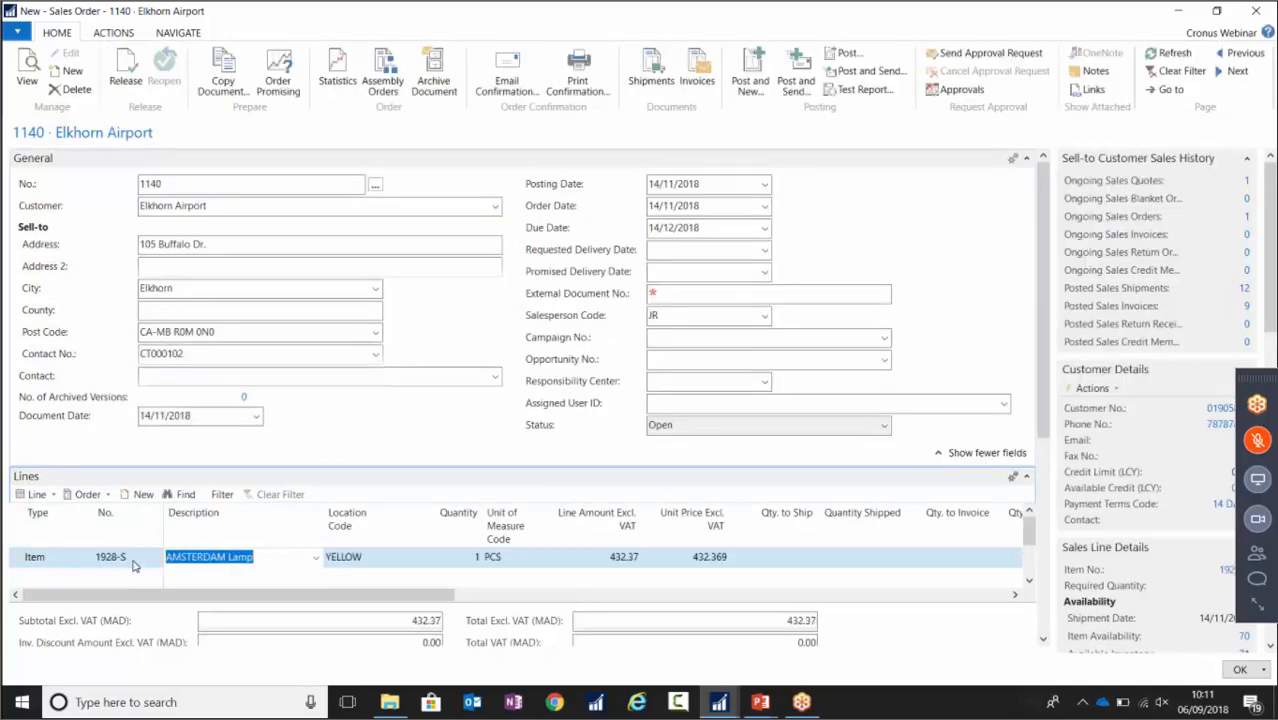
left_click(133, 563)
key("Tab")
key("Tab")
key("Tab")
key("Tab")
key("Tab")
key("Tab")
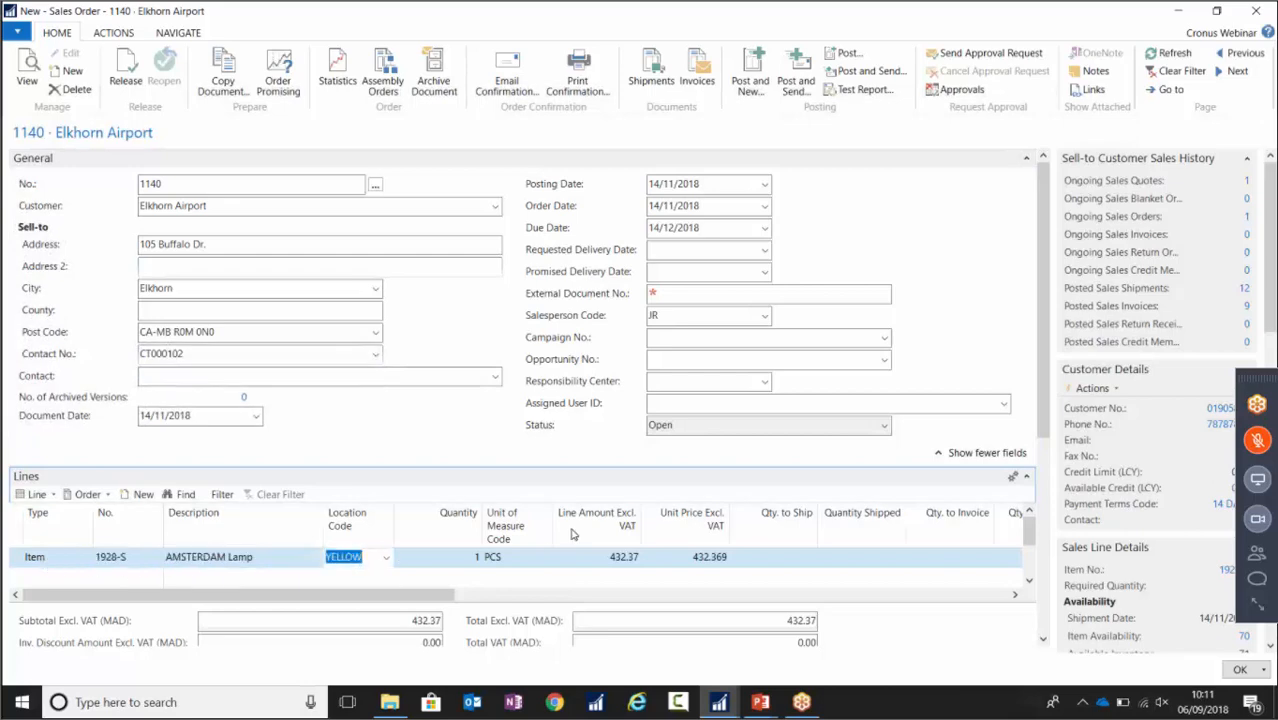
type("1")
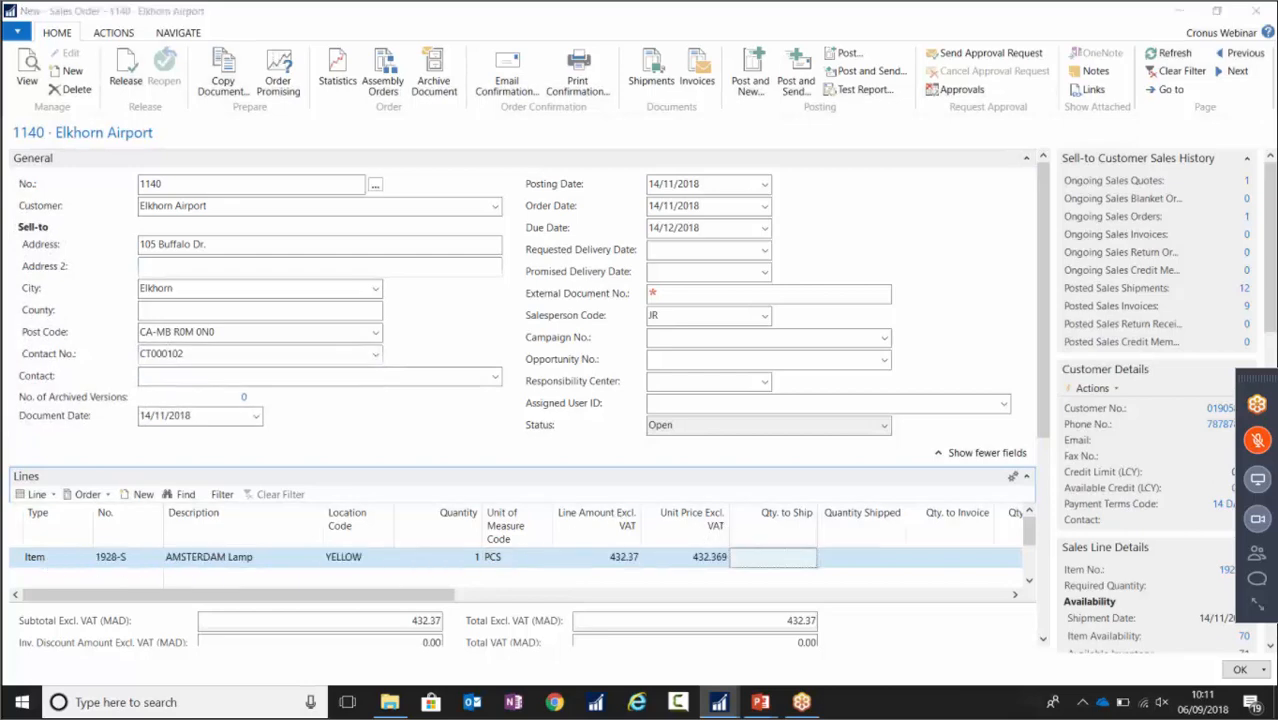
key("Tab")
left_click(755, 376)
left_click(700, 293)
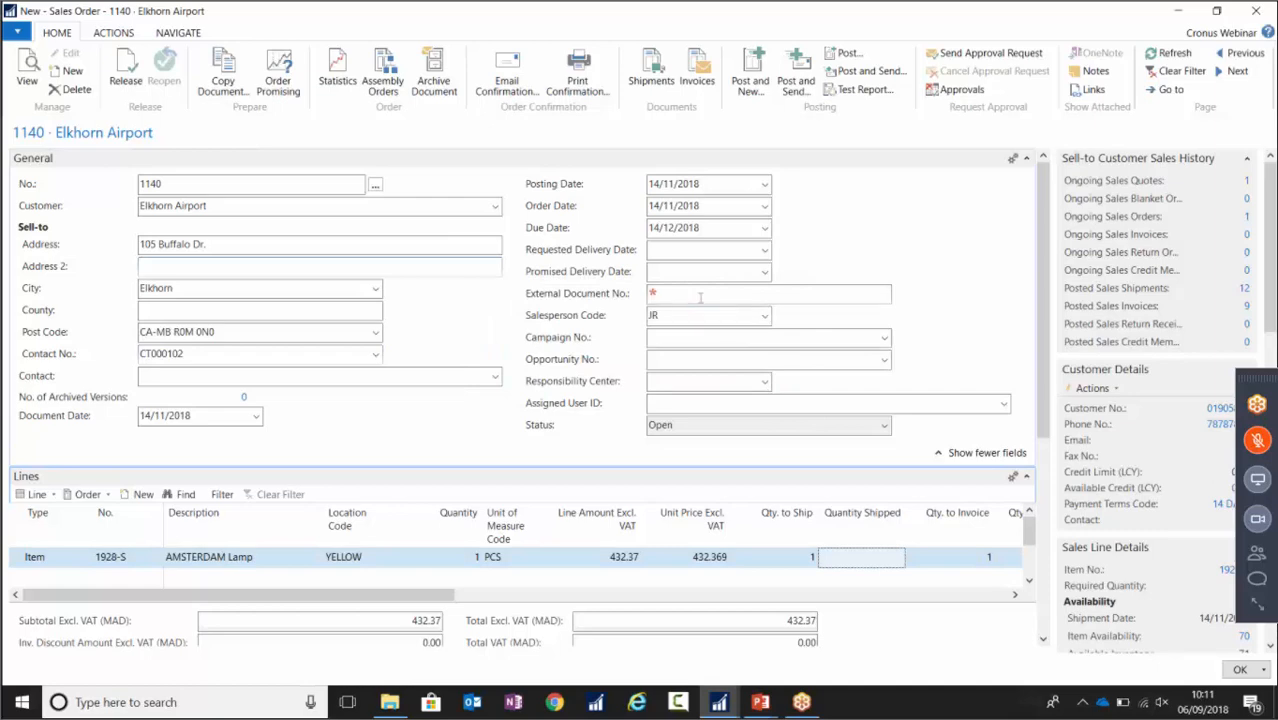
type("532433243333")
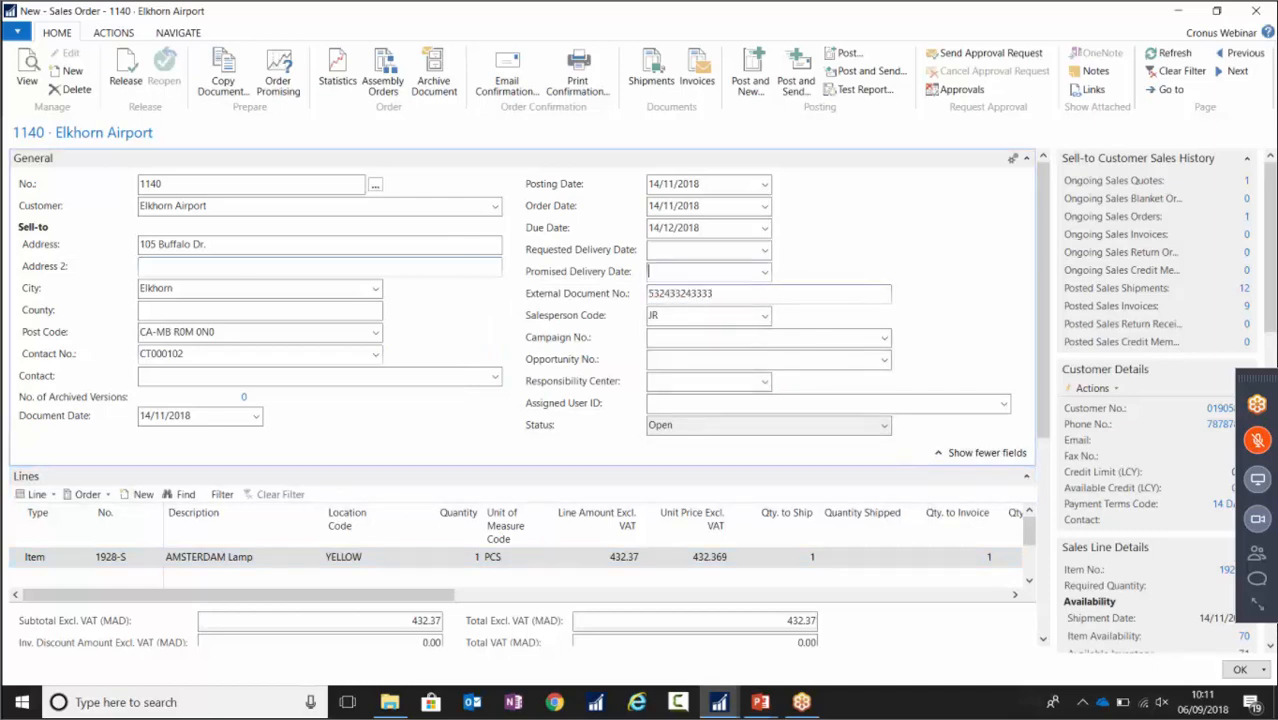
Post only the shipment of the second sales order and close the order without invoicing it.
left_click(840, 58)
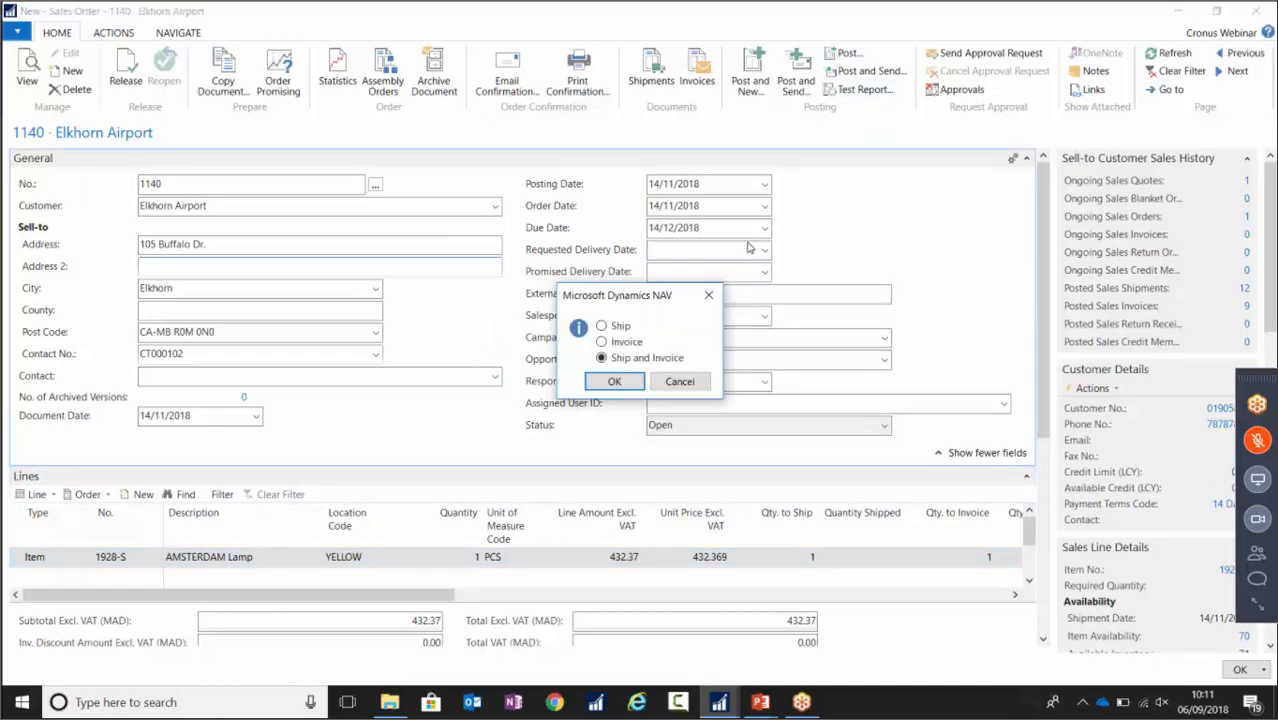
left_click(612, 381)
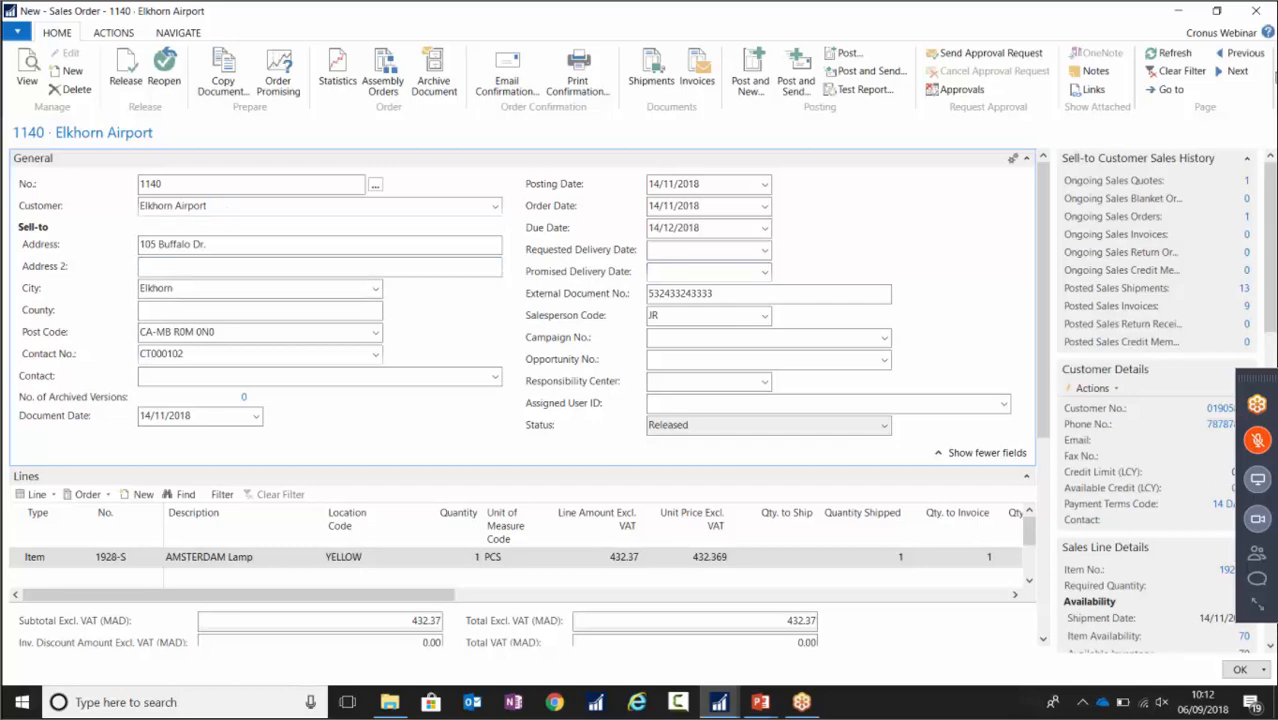
left_click(1255, 12)
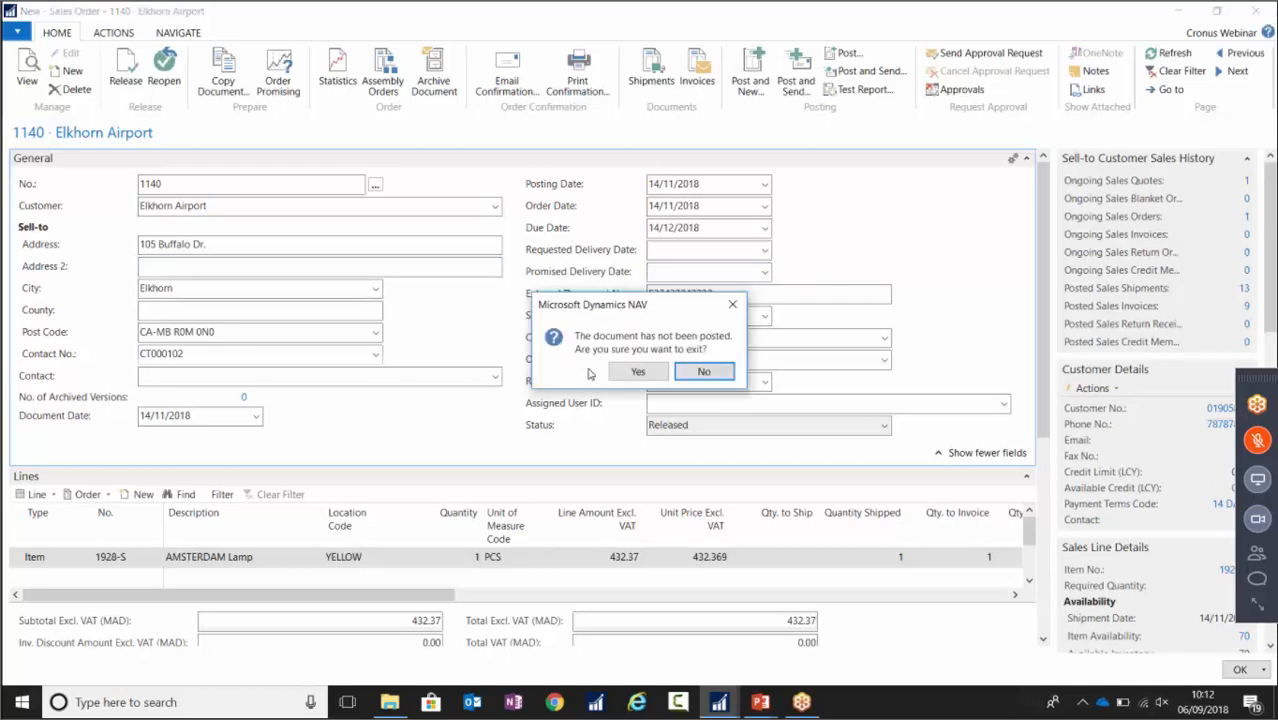
left_click(638, 372)
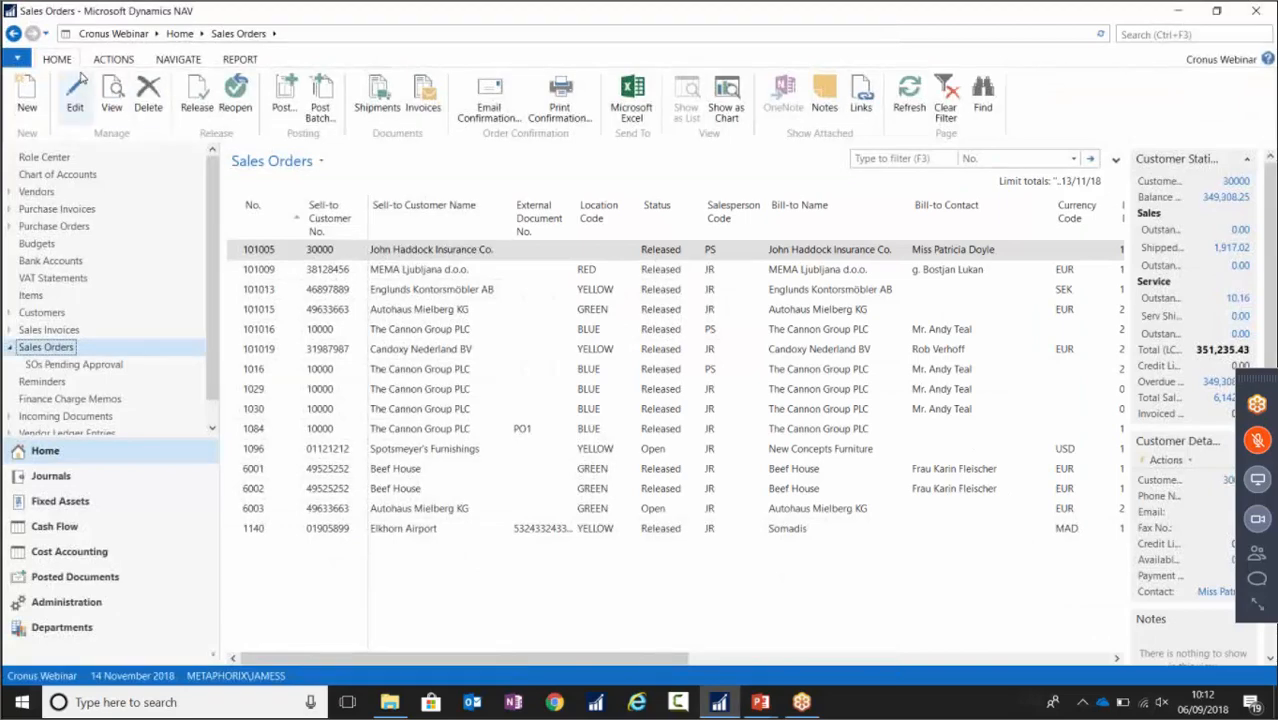
Create a third sales order with Elkhorn Airport as the customer.
left_click(27, 100)
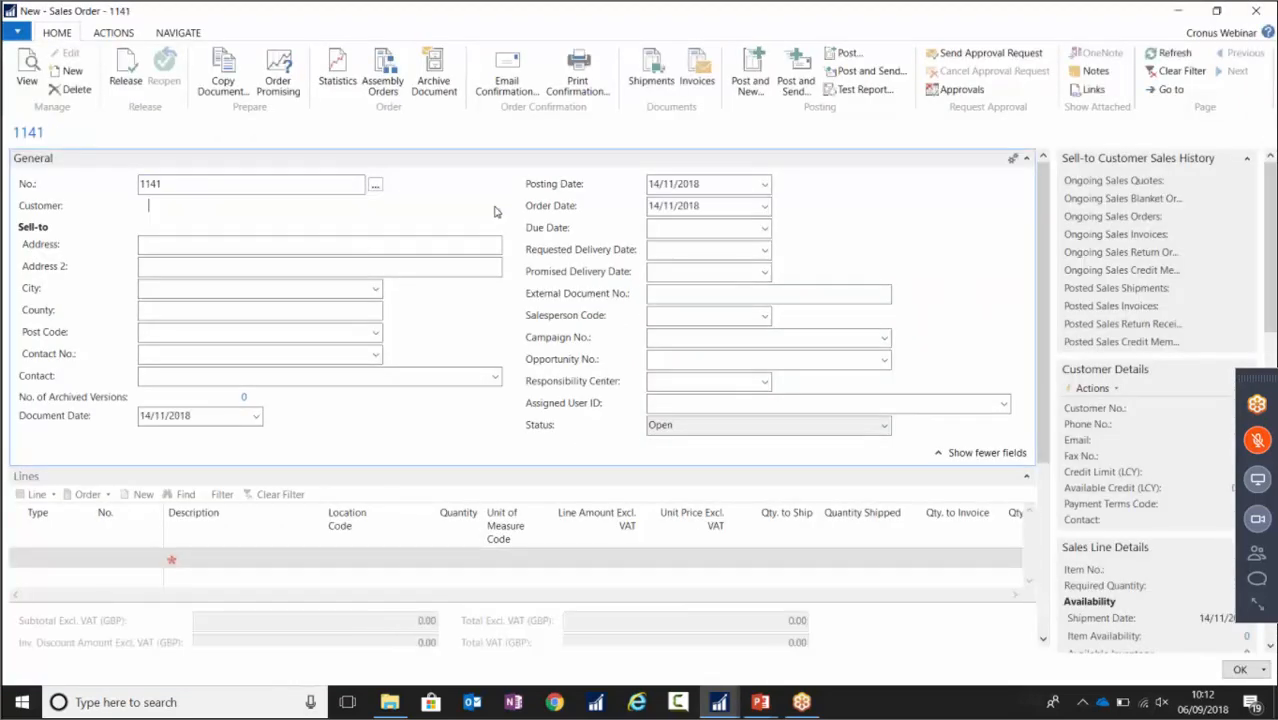
left_click(440, 218)
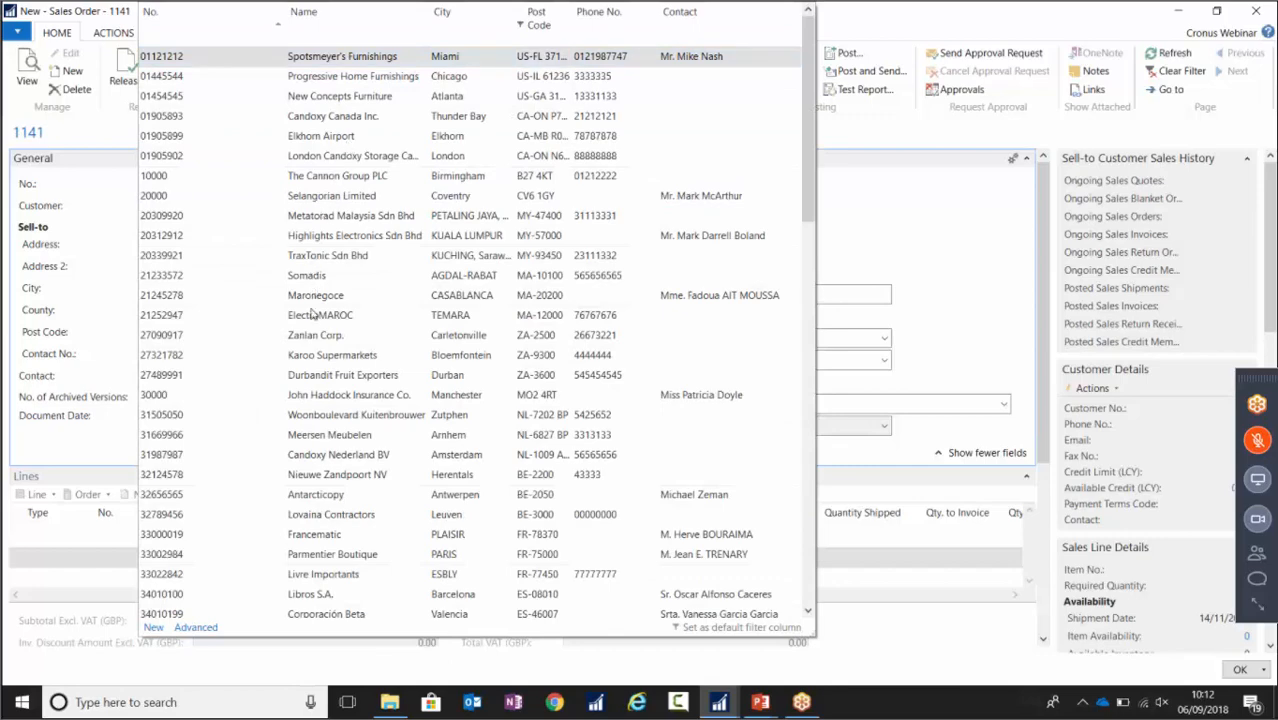
left_click(324, 146)
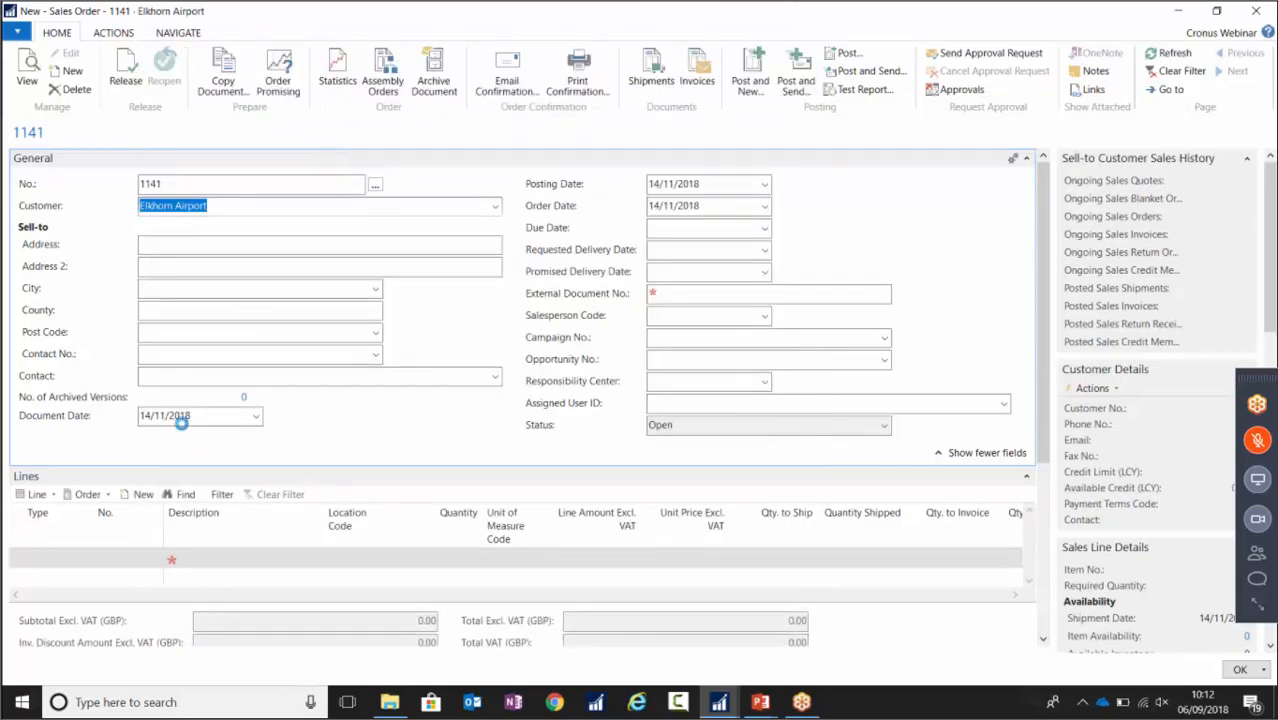
Add an Item line for 1928-S AMSTERDAM Lamp with a quantity of 1 to ship on the third sales order.
left_click(75, 554)
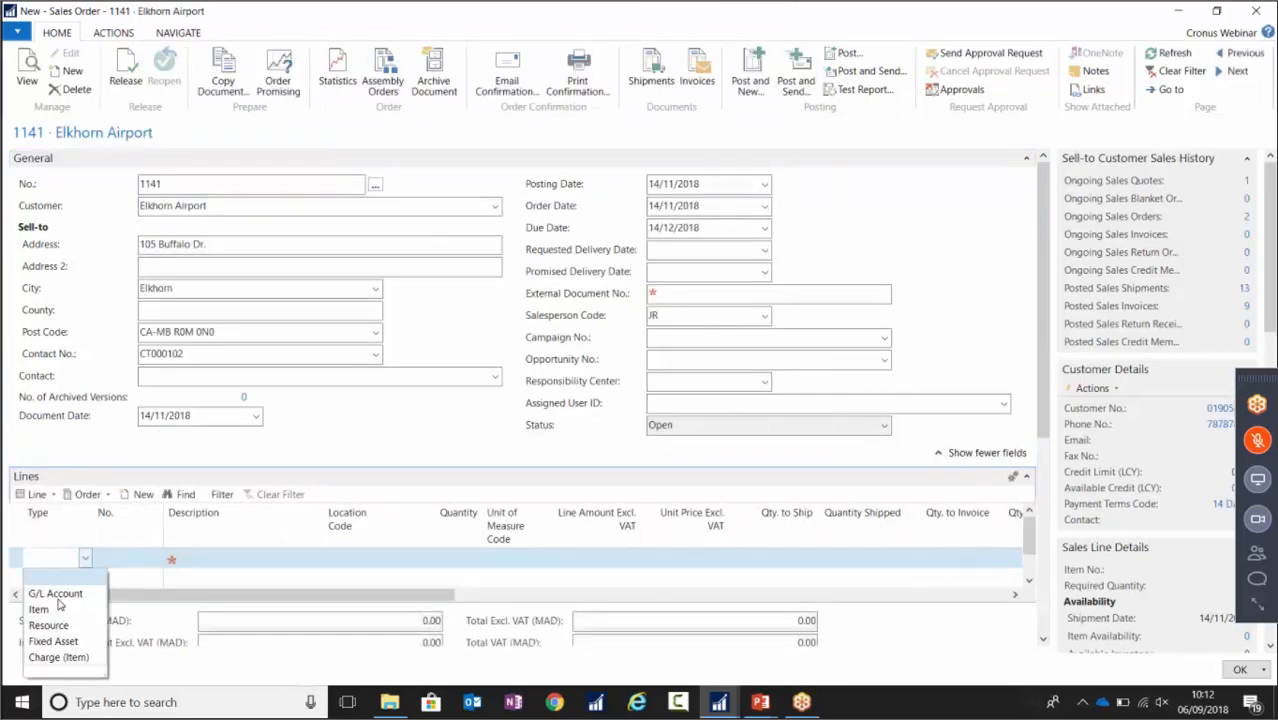
left_click(45, 604)
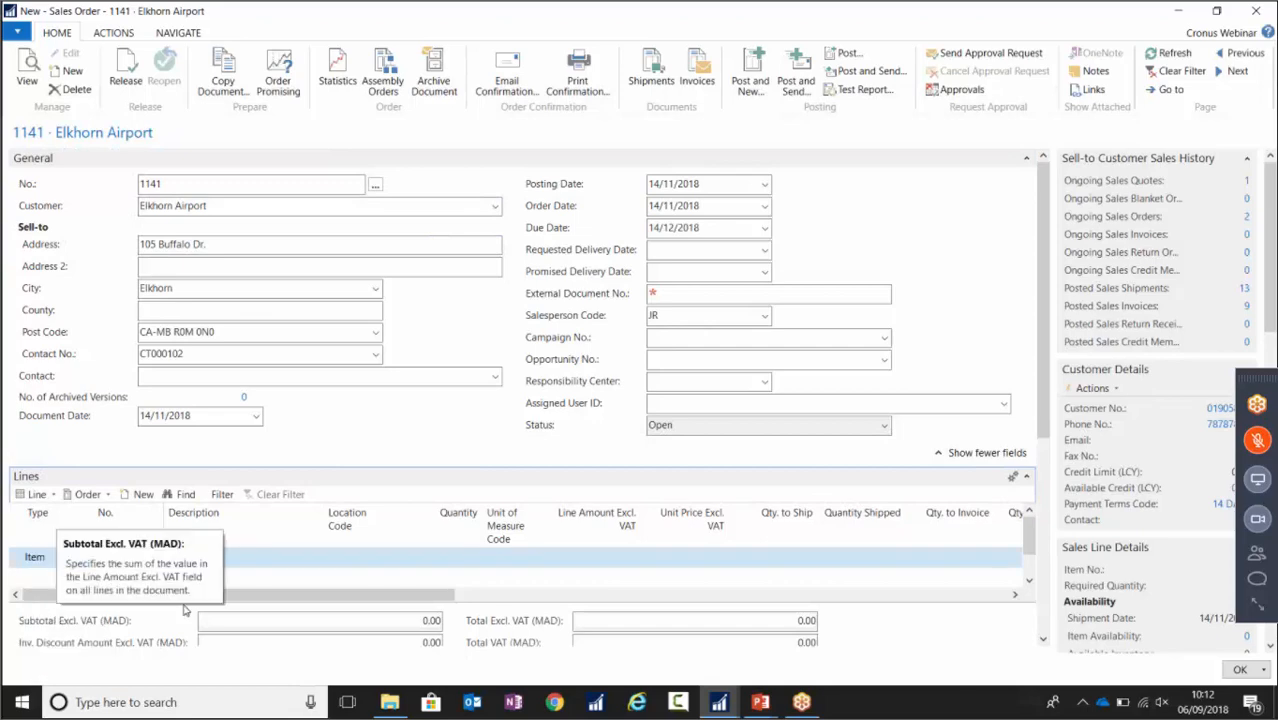
key("Tab")
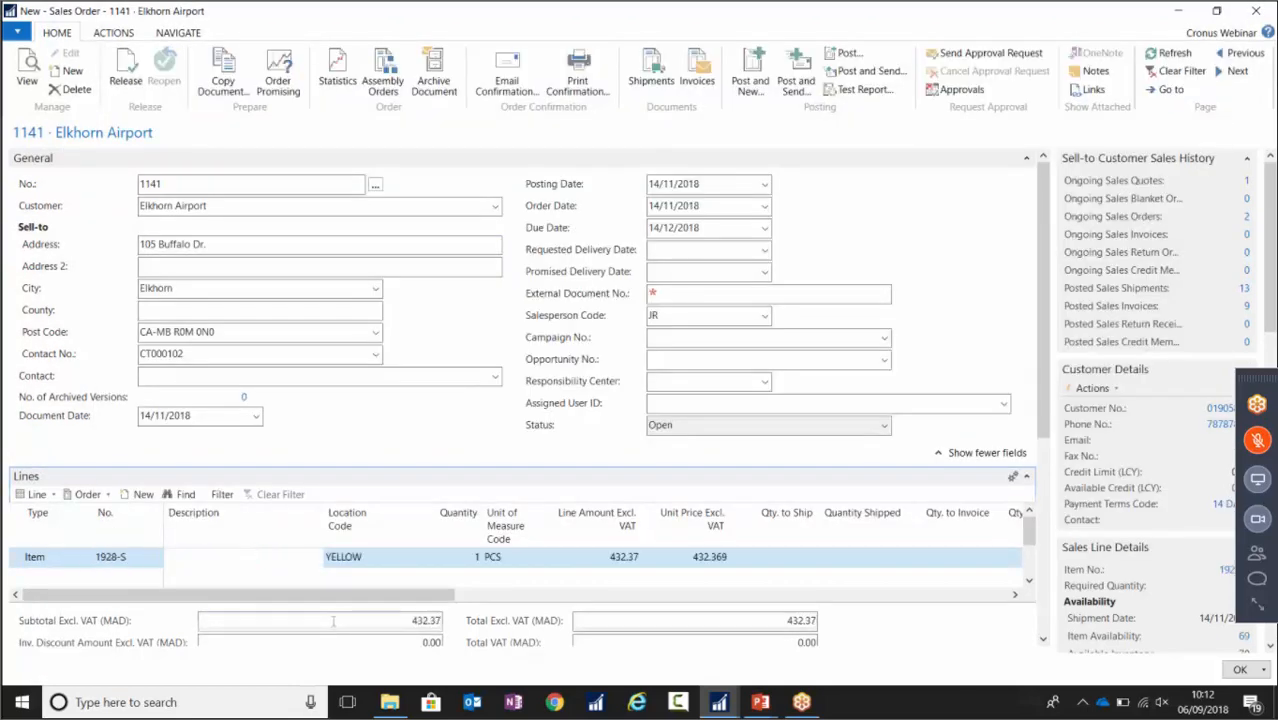
key("Tab")
key("Tab")
key("Tab")
key("Tab")
key("Tab")
type("1")
key("Tab")
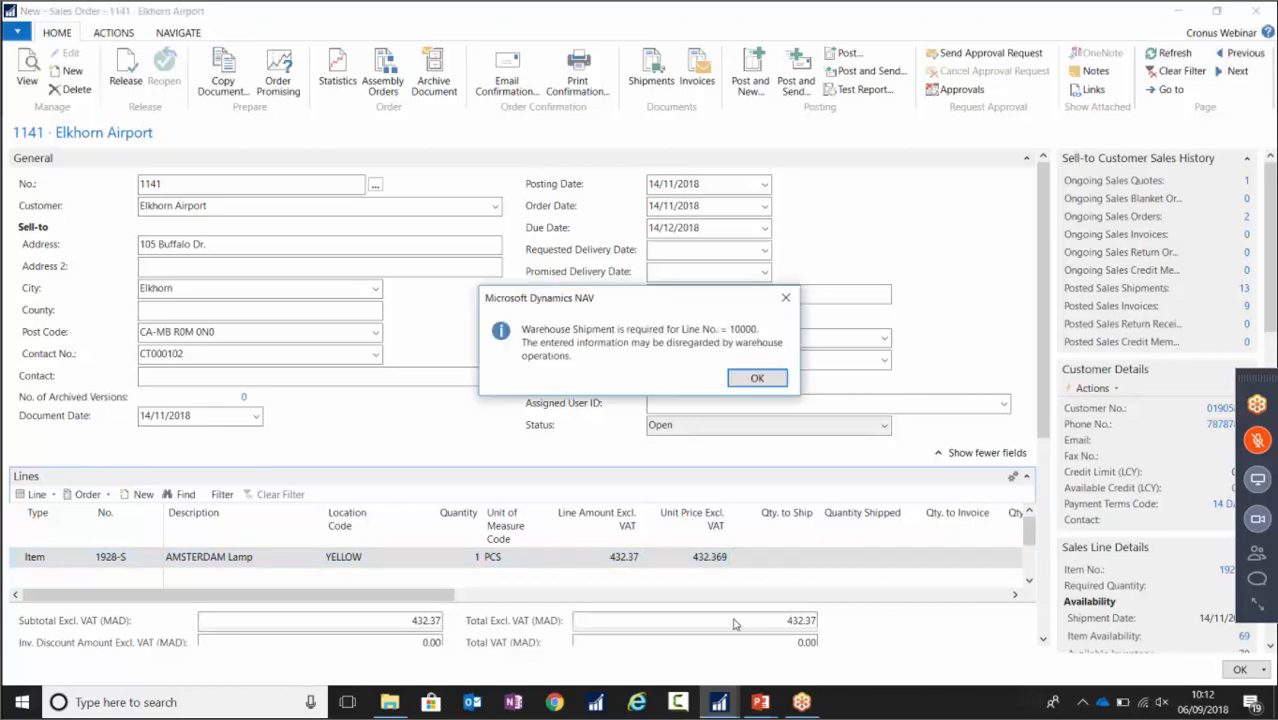
left_click(756, 379)
left_click(699, 293)
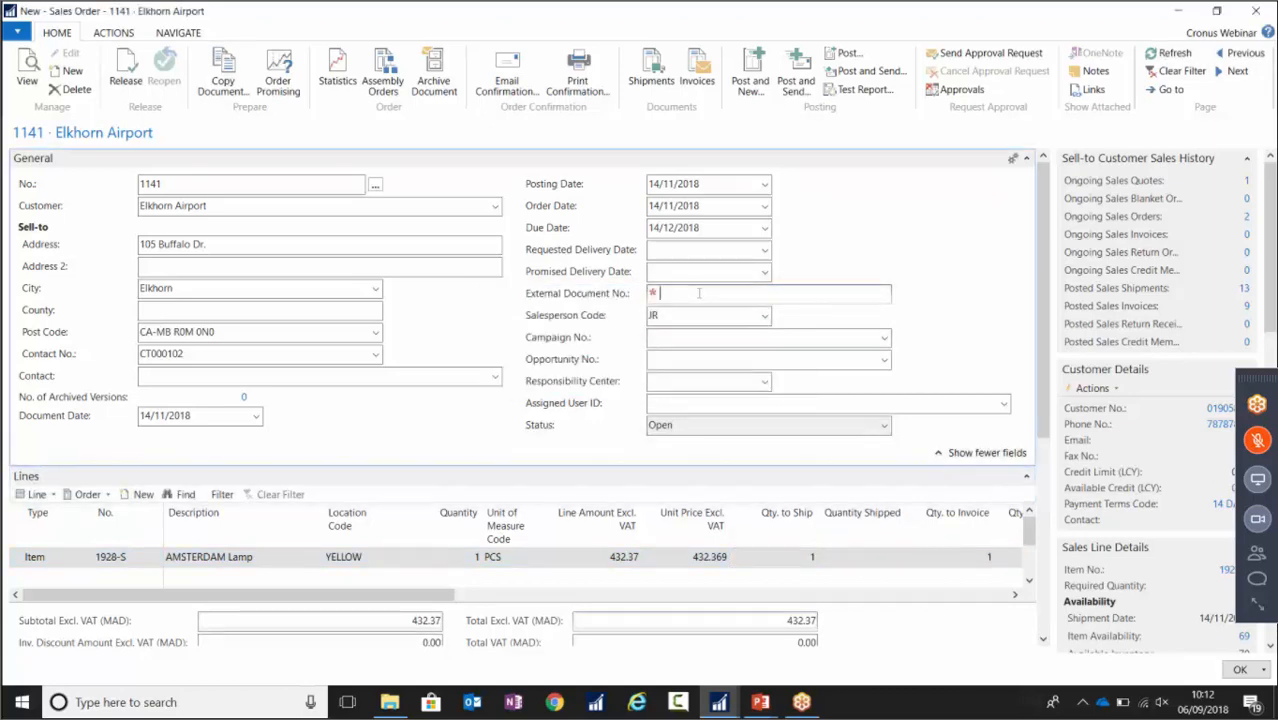
left_click(843, 53)
left_click(628, 327)
left_click(615, 381)
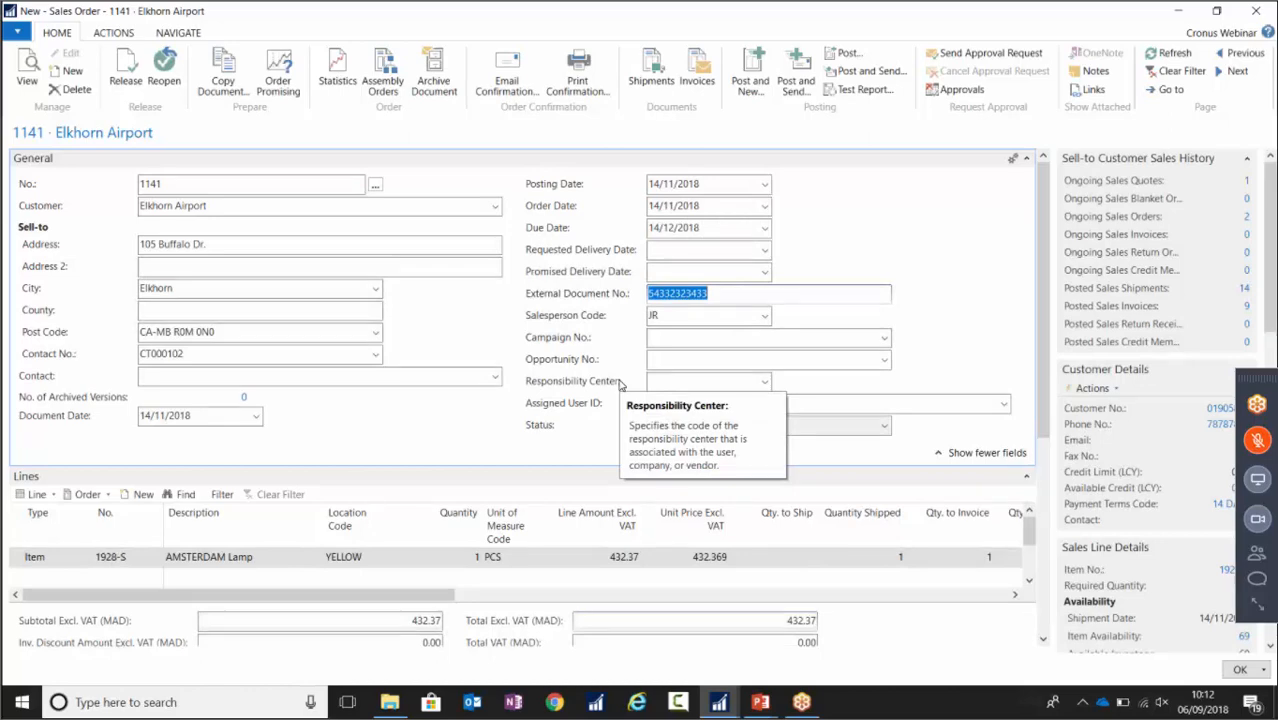
left_click(1256, 11)
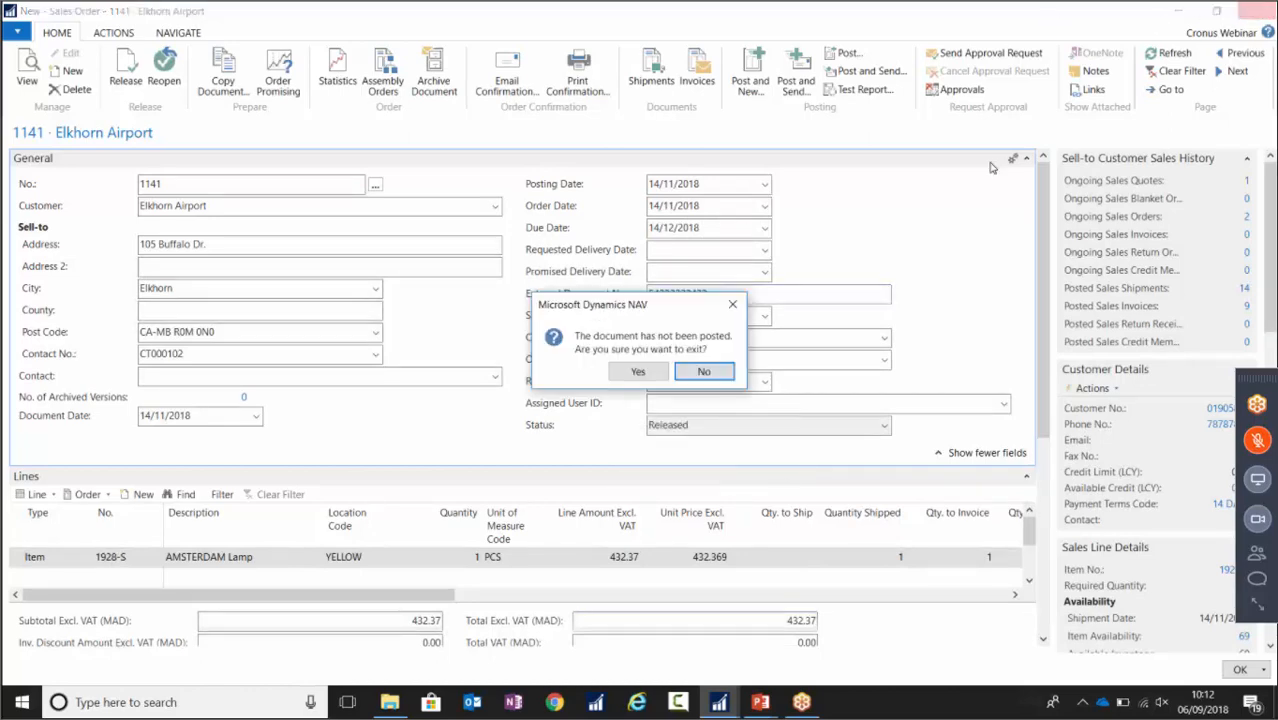
left_click(640, 371)
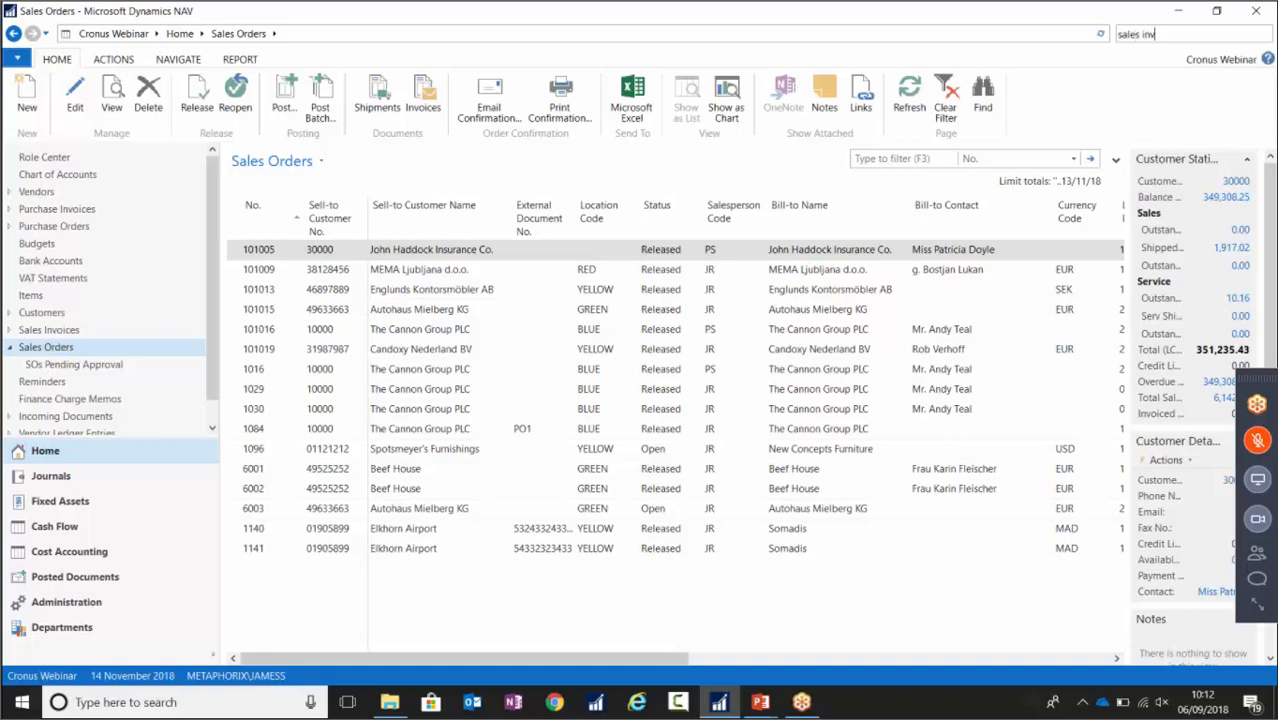
Go to the sales invoices list and create a new sales invoice with Elkhorn Airport as the customer.
left_click(1004, 52)
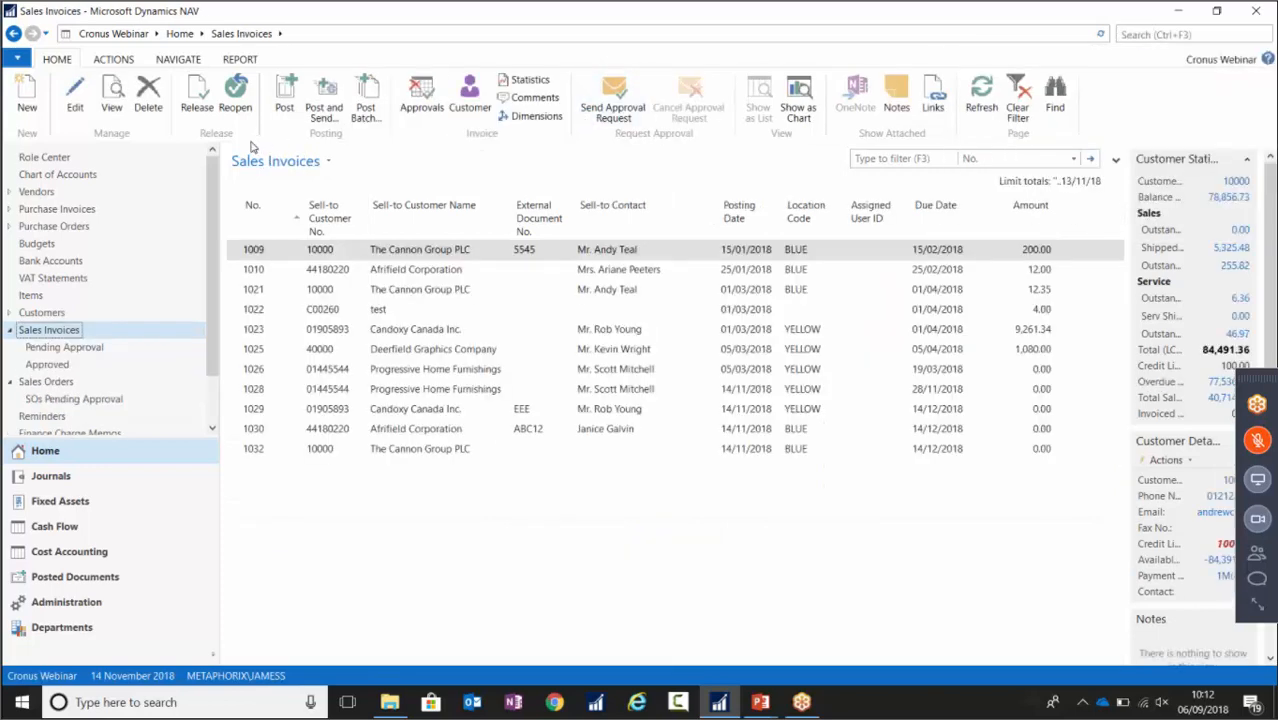
left_click(27, 95)
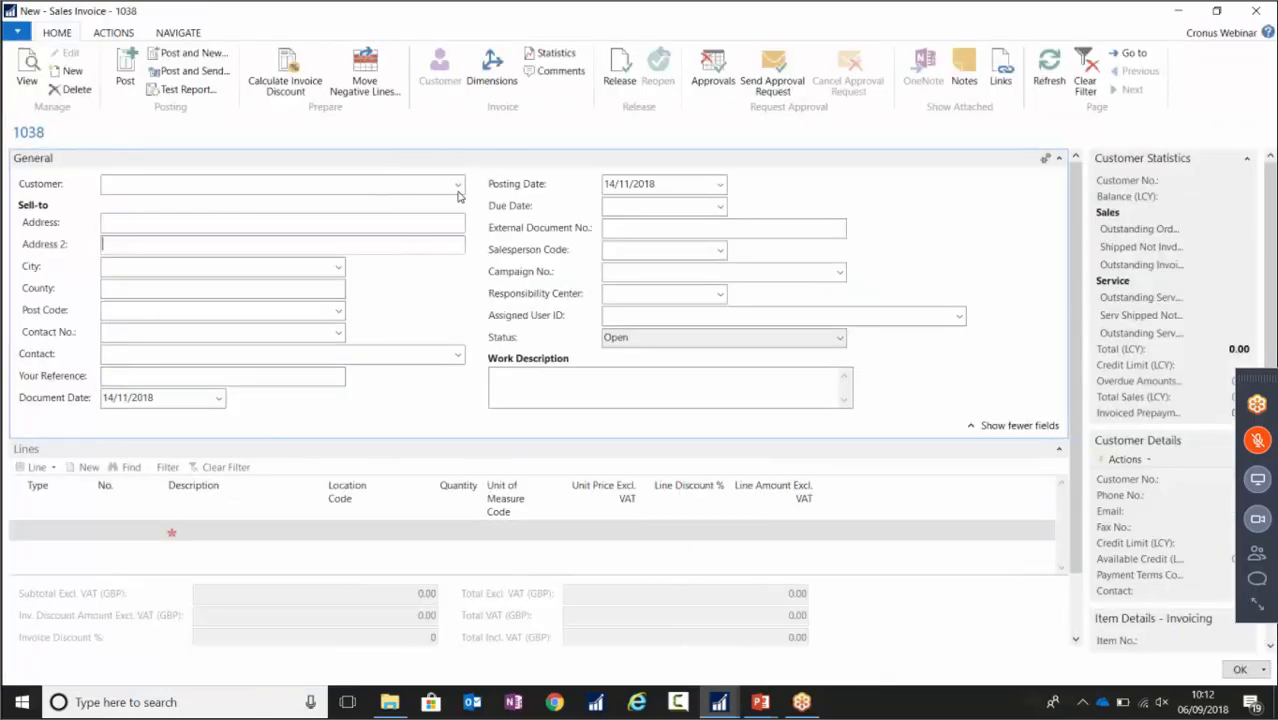
left_click(457, 184)
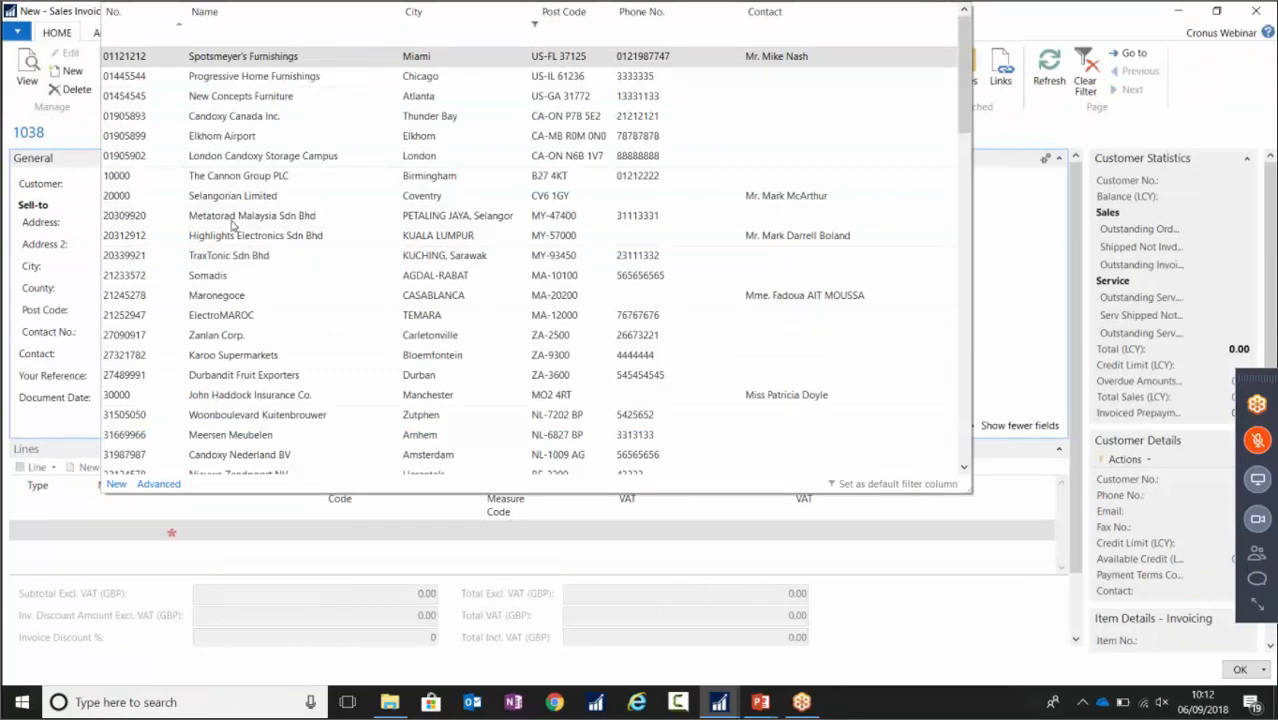
left_click(228, 137)
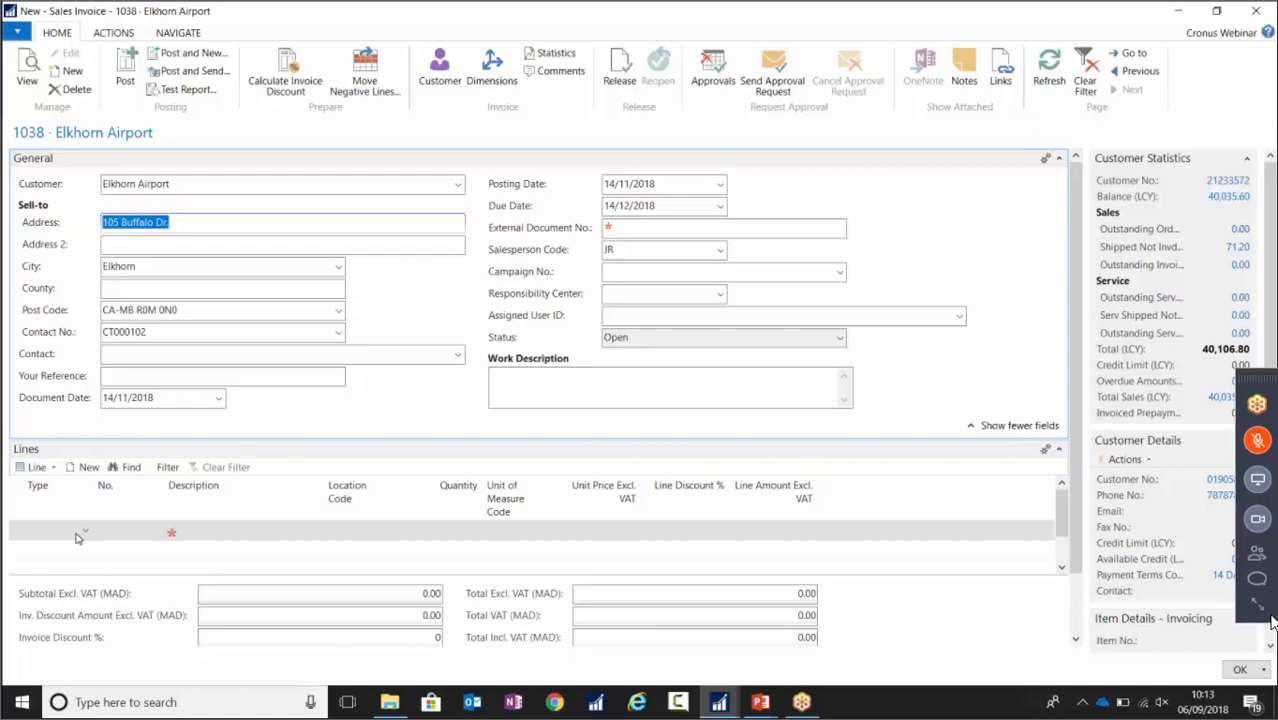
Bring both uninvoiced AMSTERDAM Lamp shipment lines into the sales invoice with Get Shipment Lines.
left_click(42, 468)
left_click(48, 469)
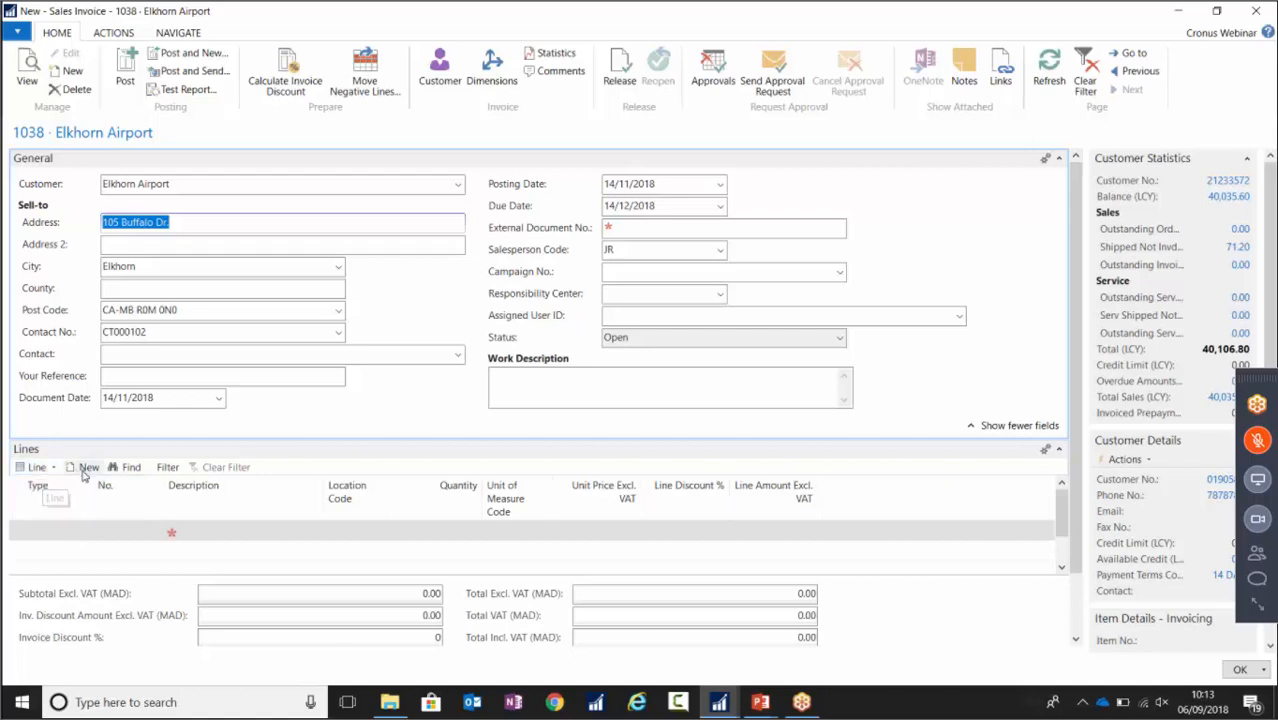
left_click(41, 473)
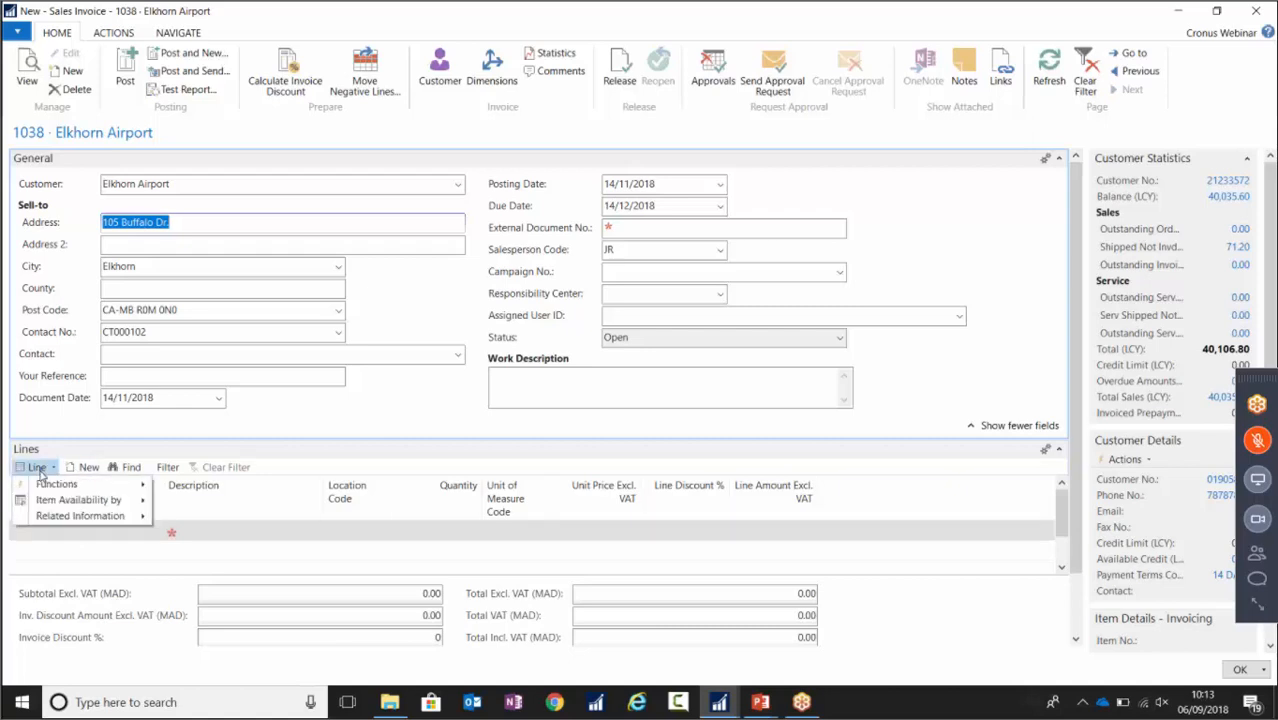
mouse_move(47, 483)
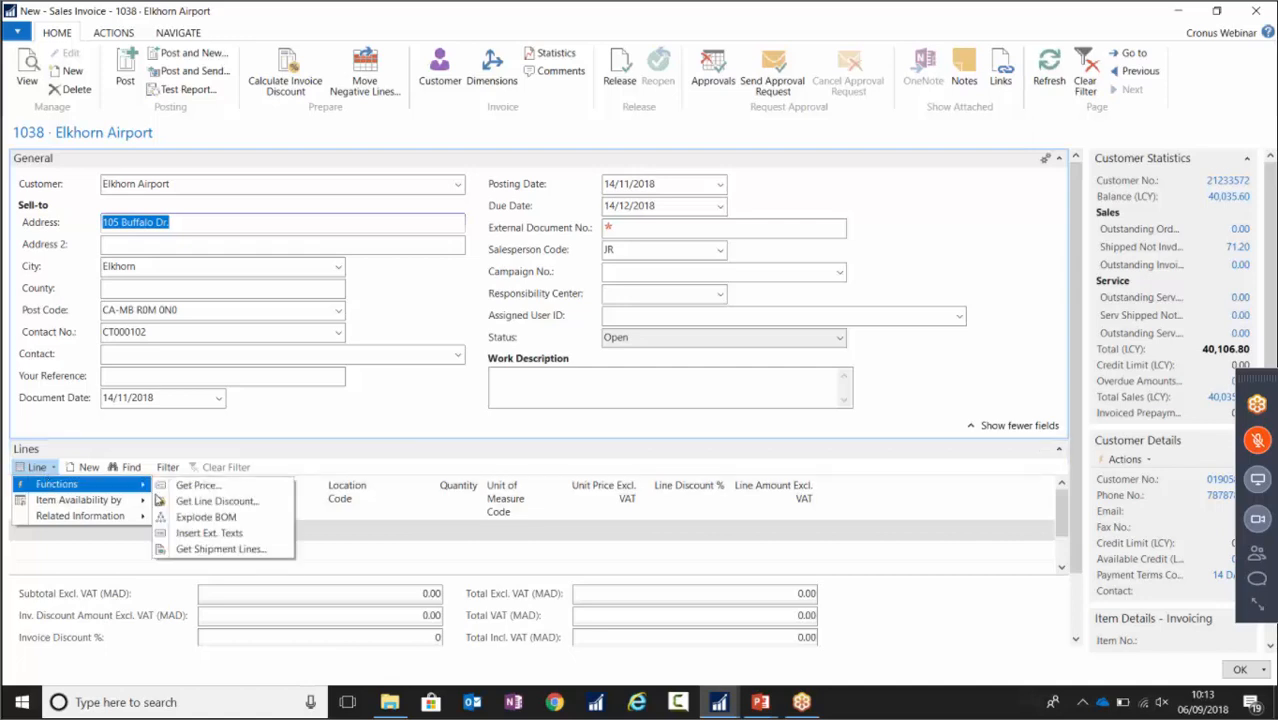
left_click(182, 548)
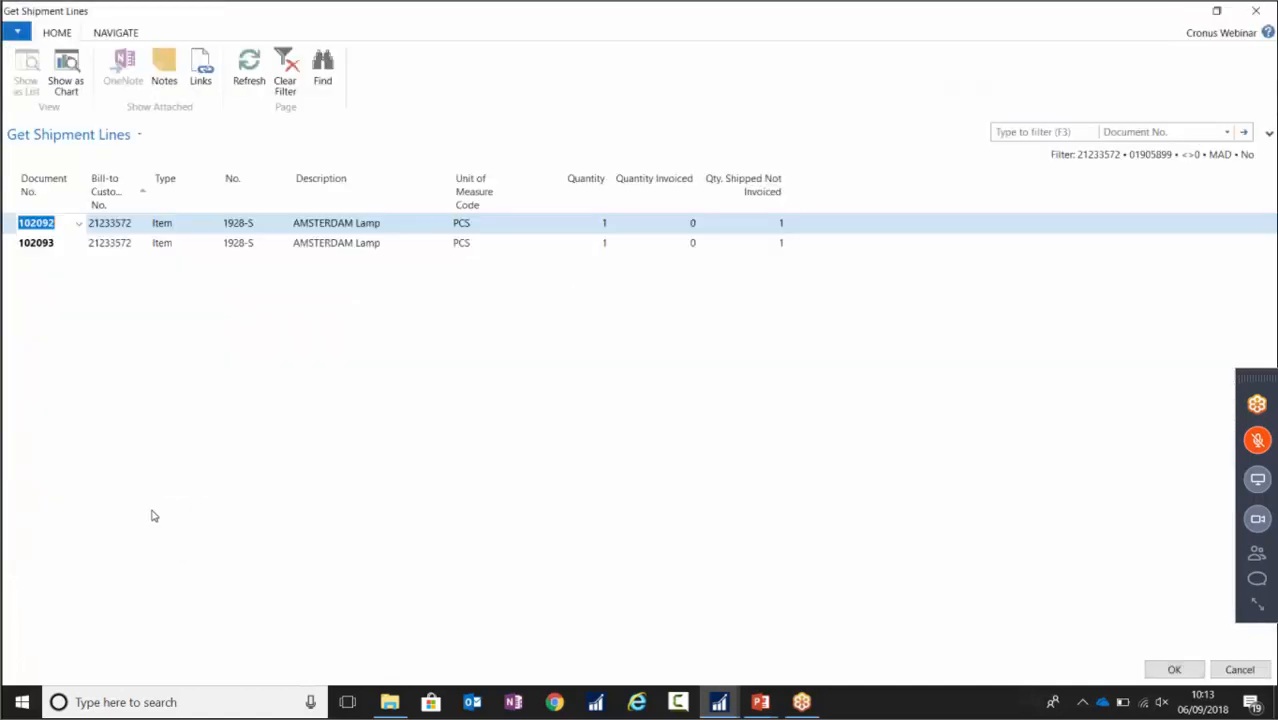
left_click(15, 226)
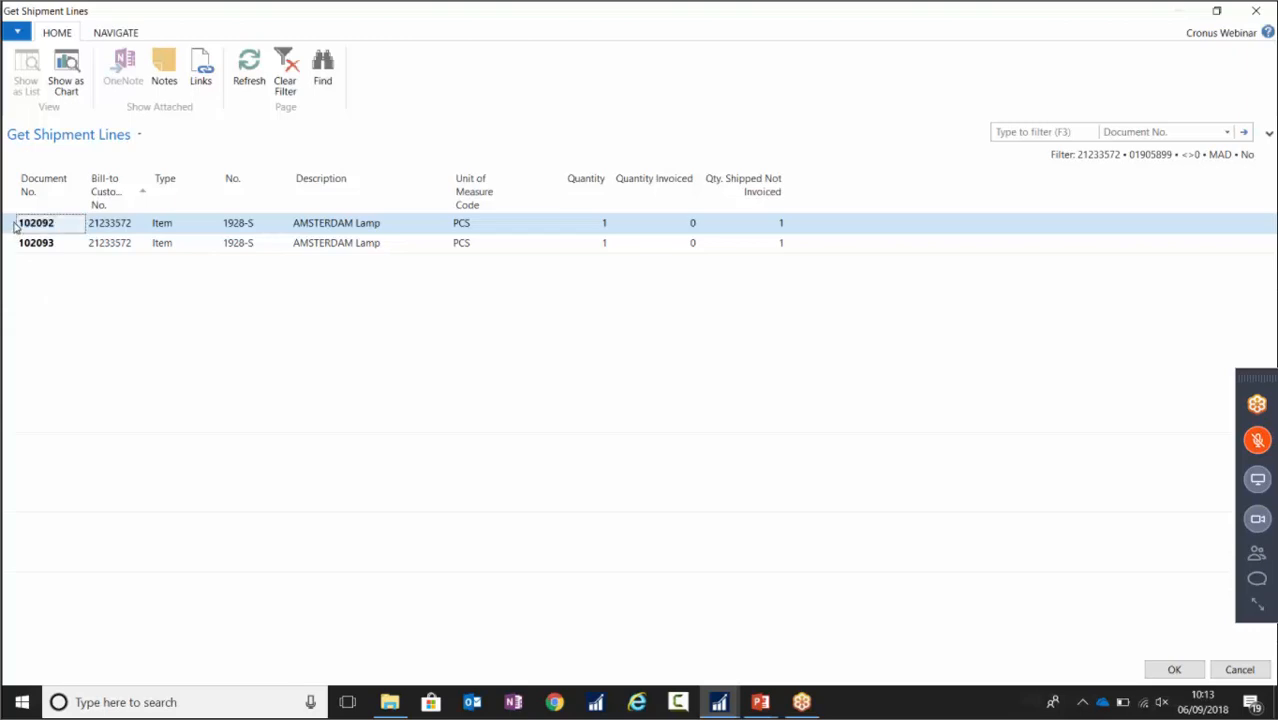
left_click(12, 243, "shift")
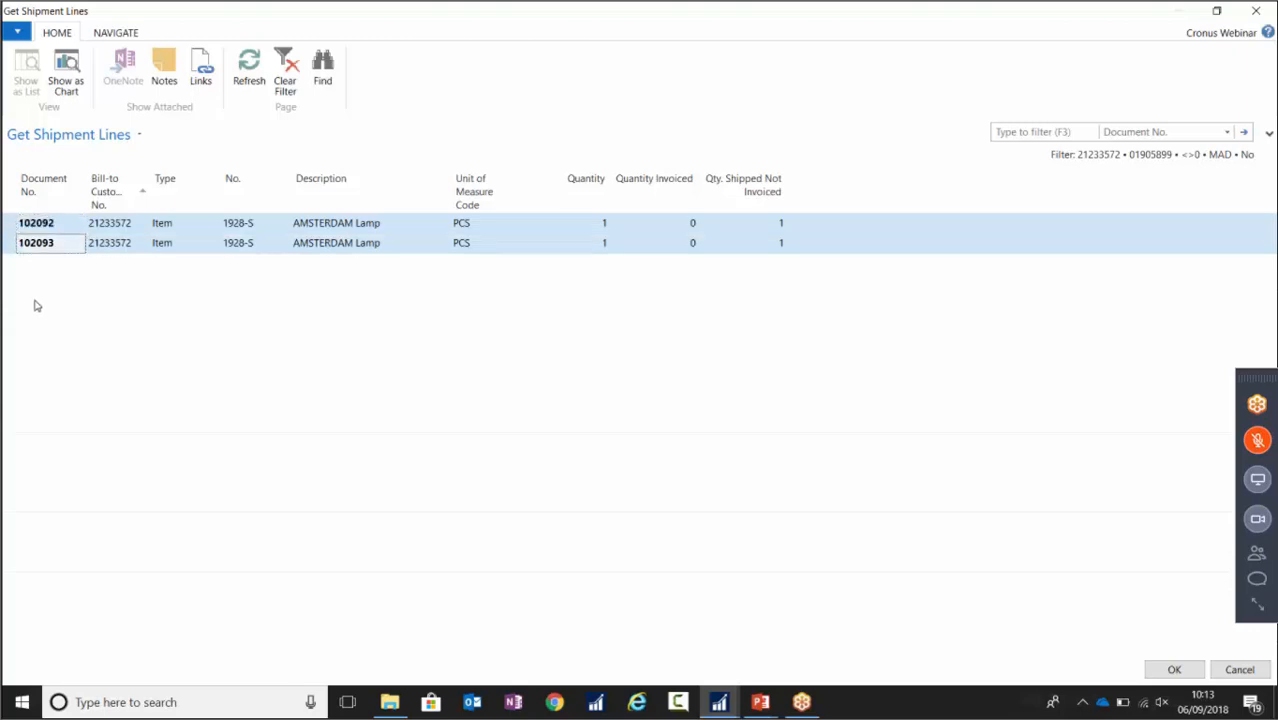
left_click(1180, 669)
Examine the two AMSTERDAM Lamp lines on the invoice and the shipments they belong to.
left_click(1059, 158)
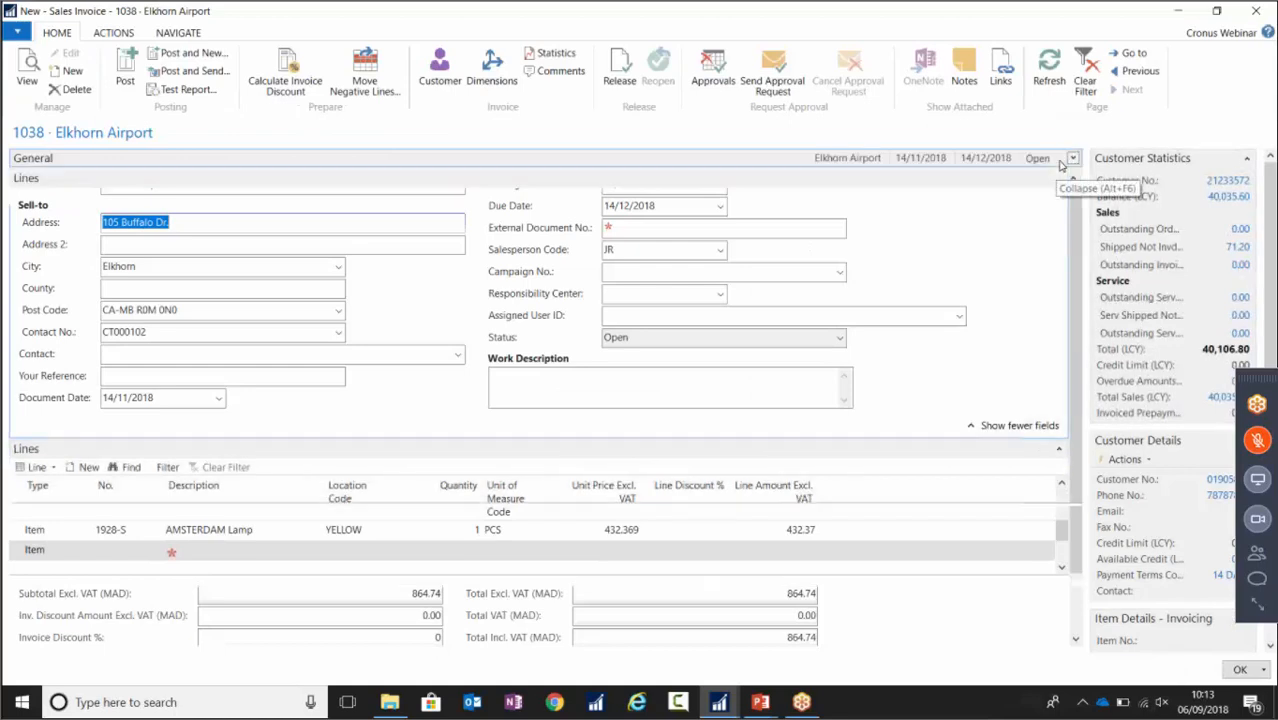
left_click(12, 285)
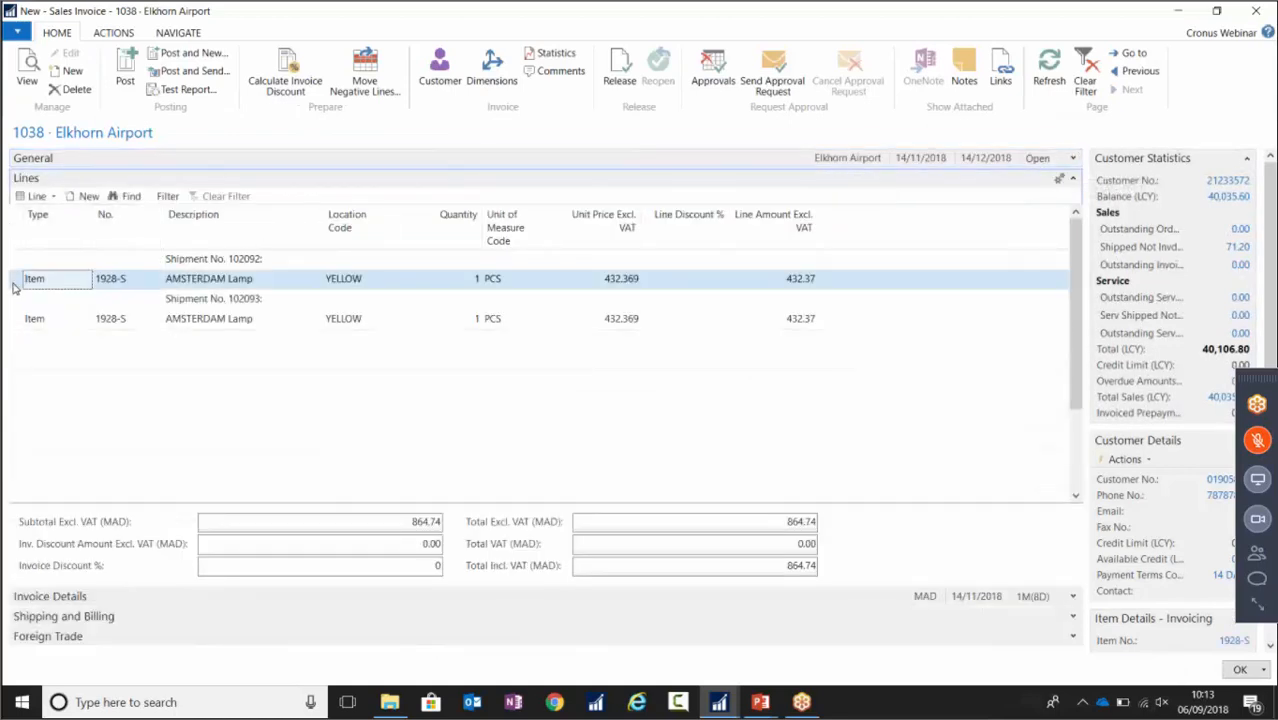
left_click(13, 320)
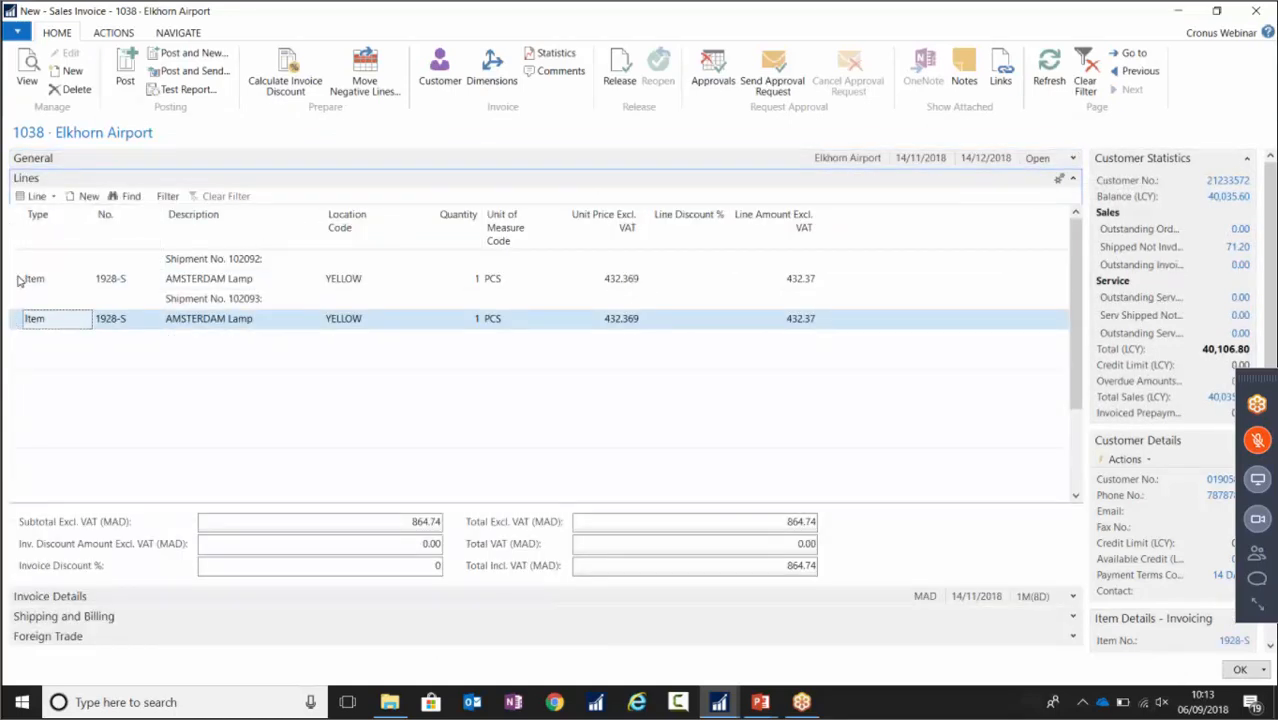
left_click(17, 280)
left_click(17, 320)
left_click(17, 282)
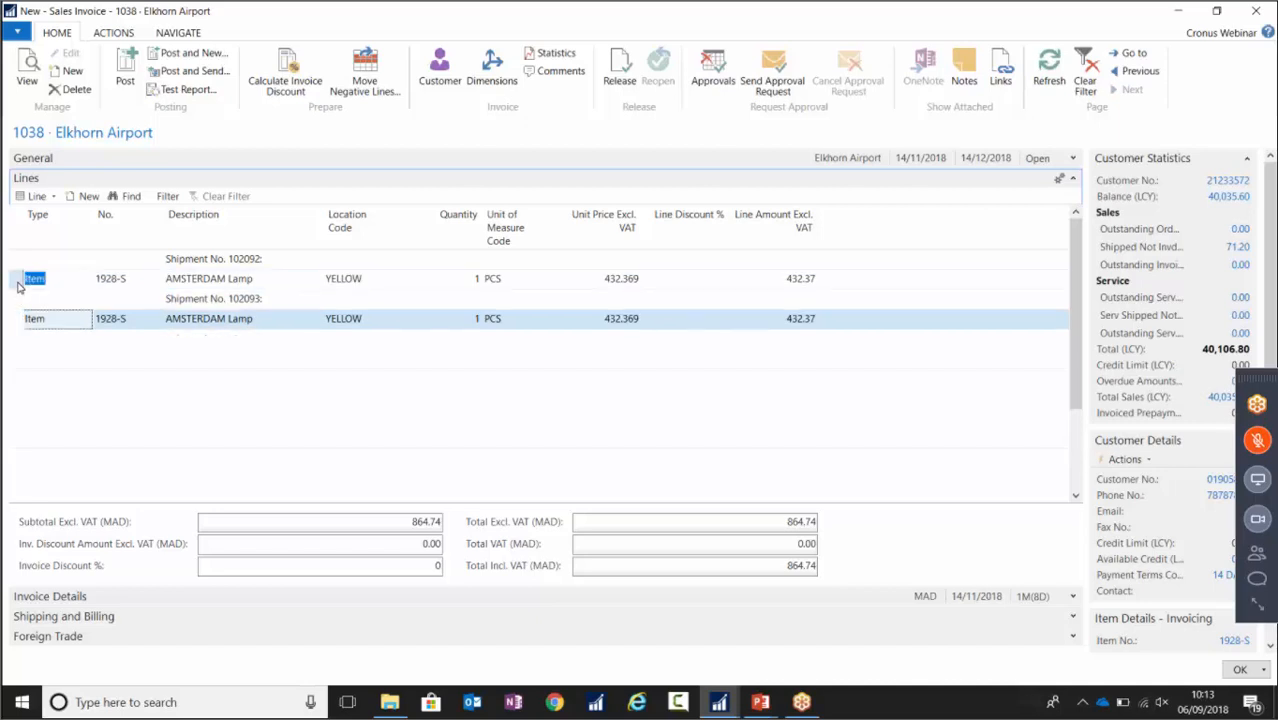
left_click(17, 318)
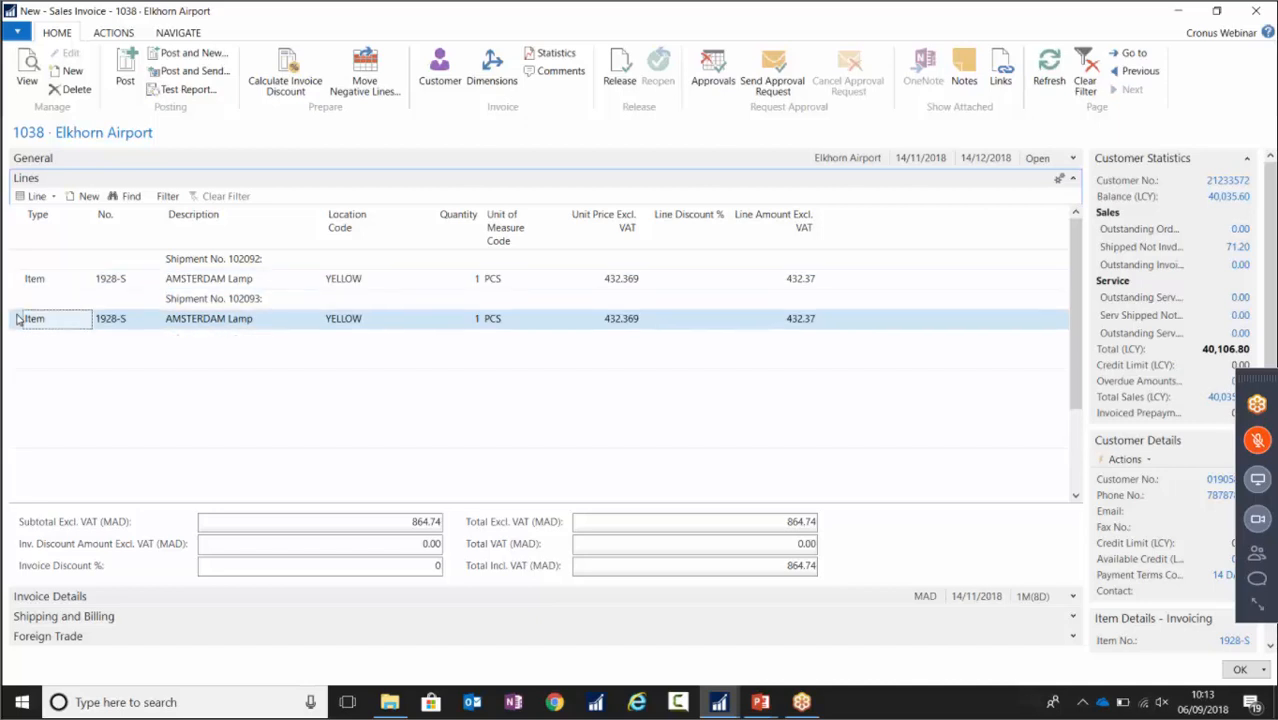
left_click(1072, 158)
left_click(125, 72)
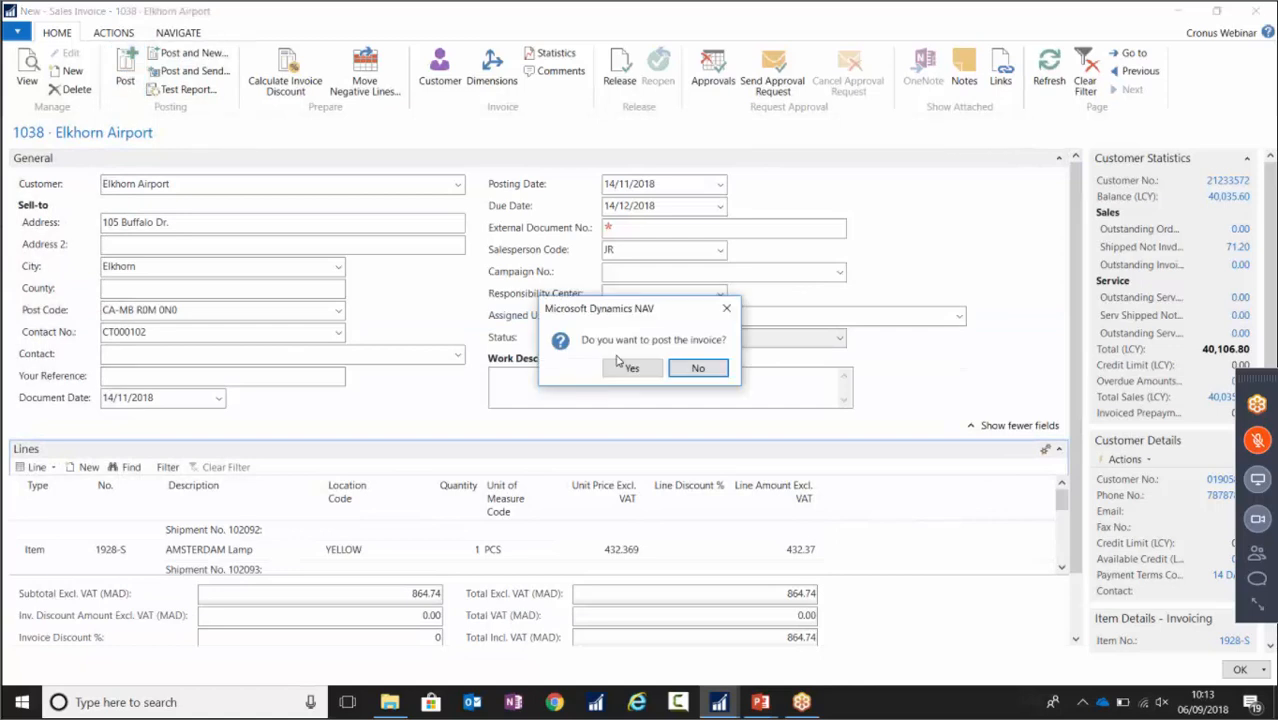
left_click(697, 367)
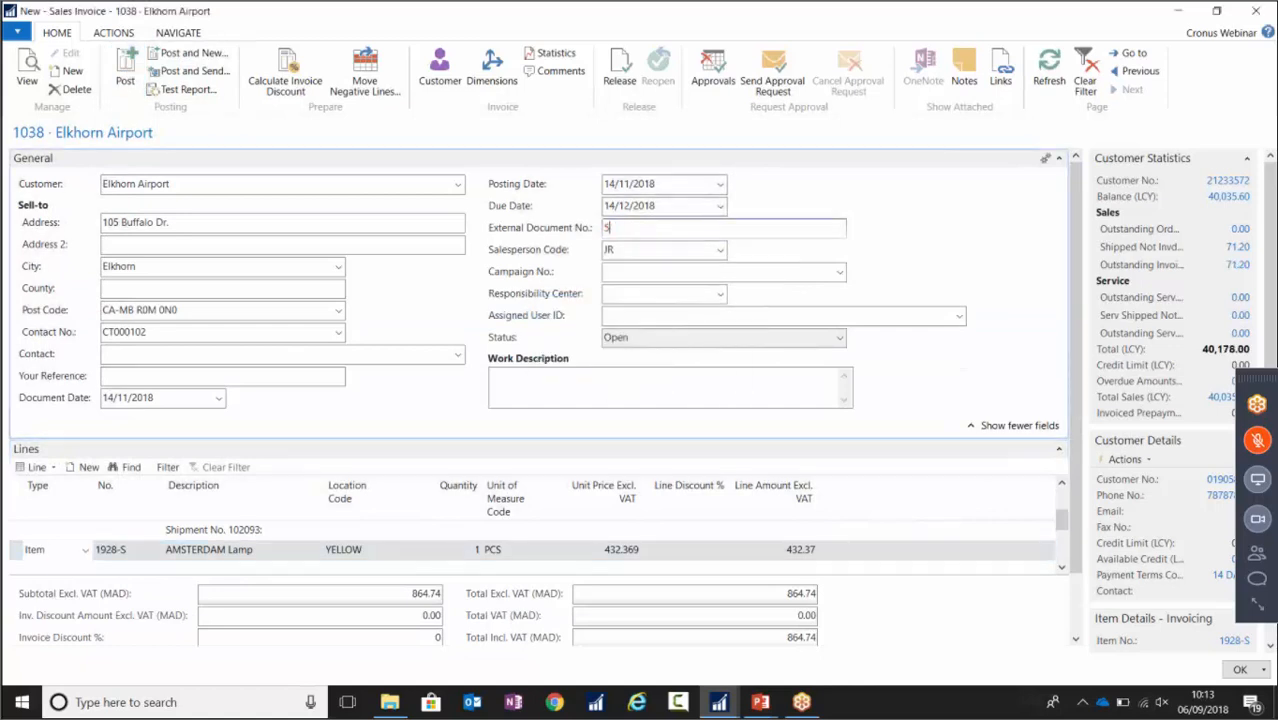
type("5443433334")
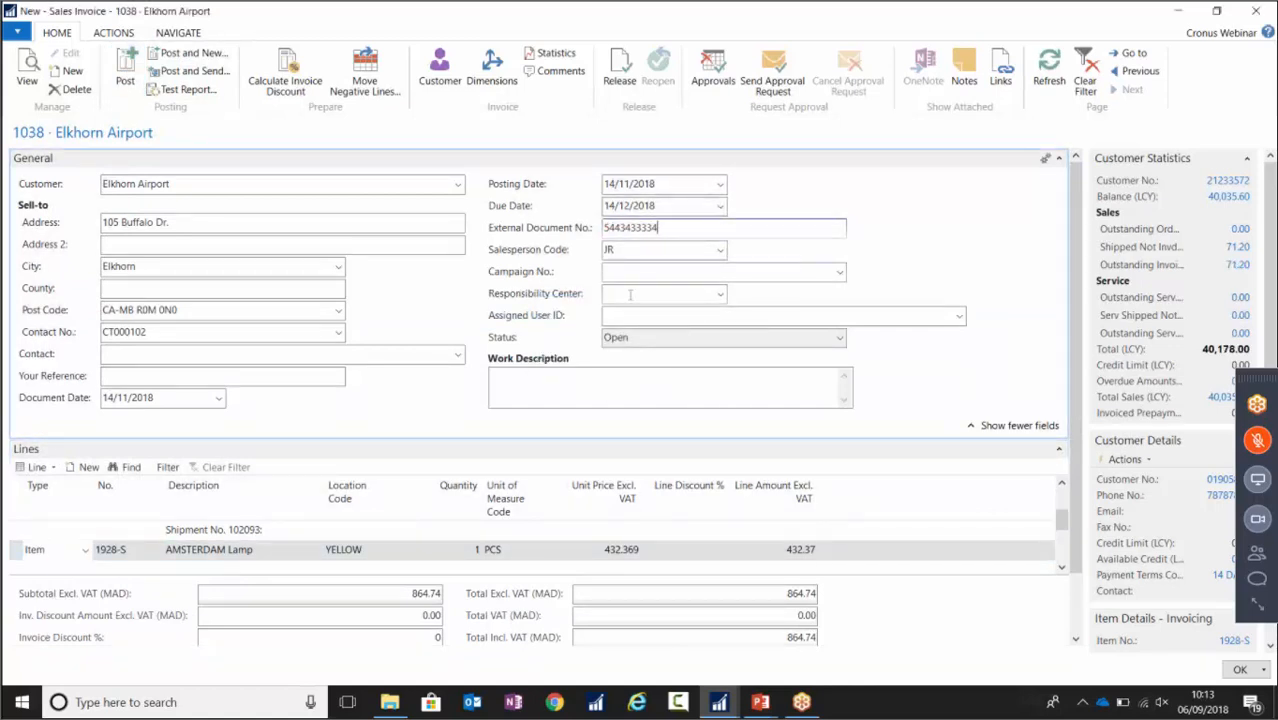
left_click(125, 75)
left_click(633, 369)
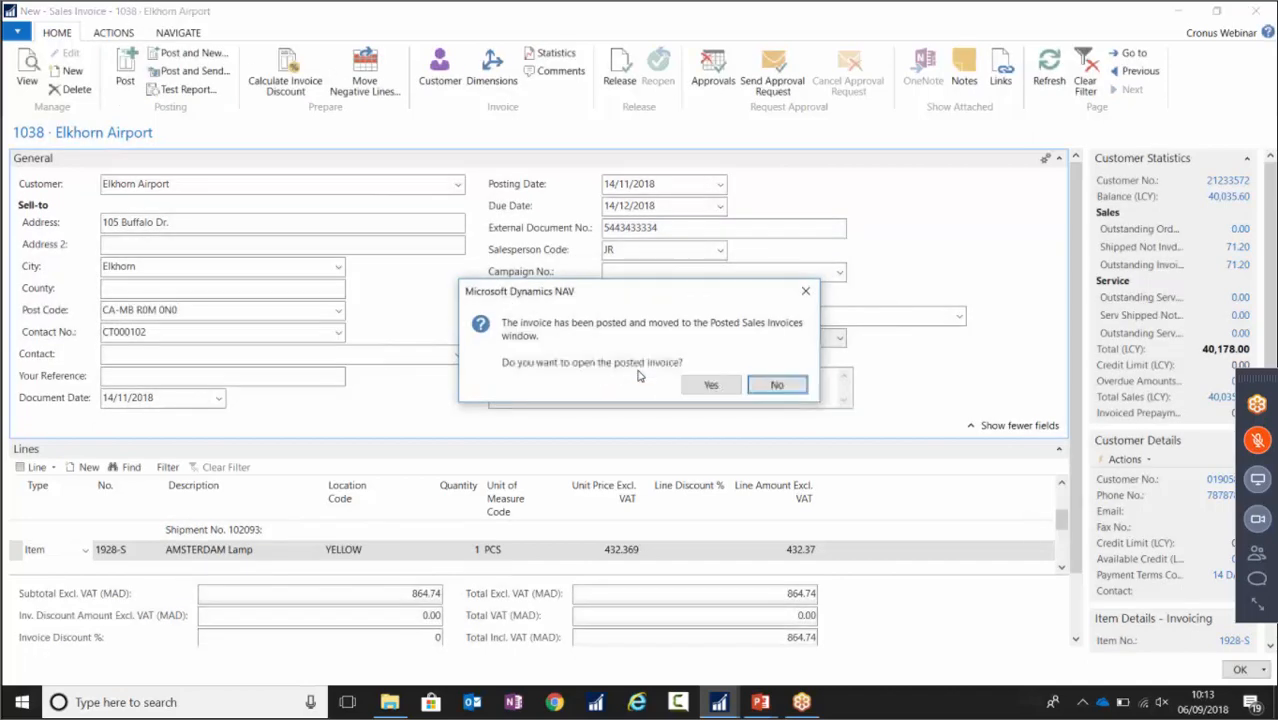
left_click(708, 386)
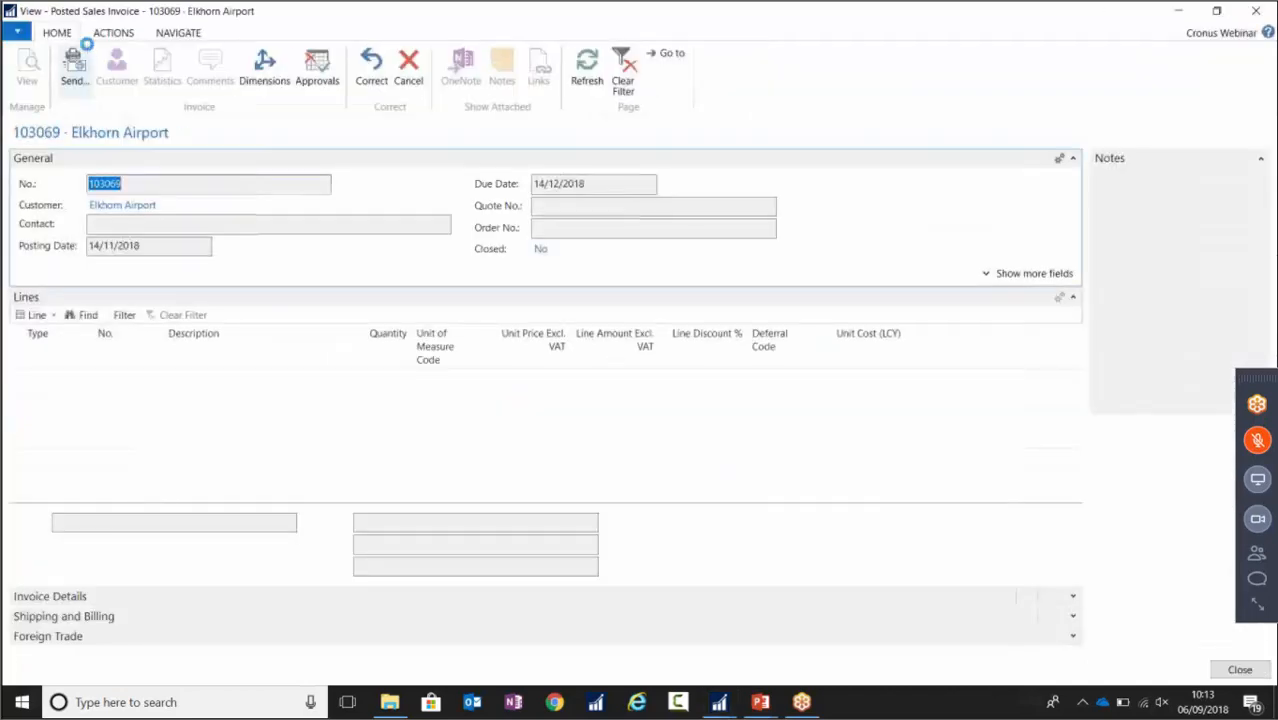
left_click(1258, 11)
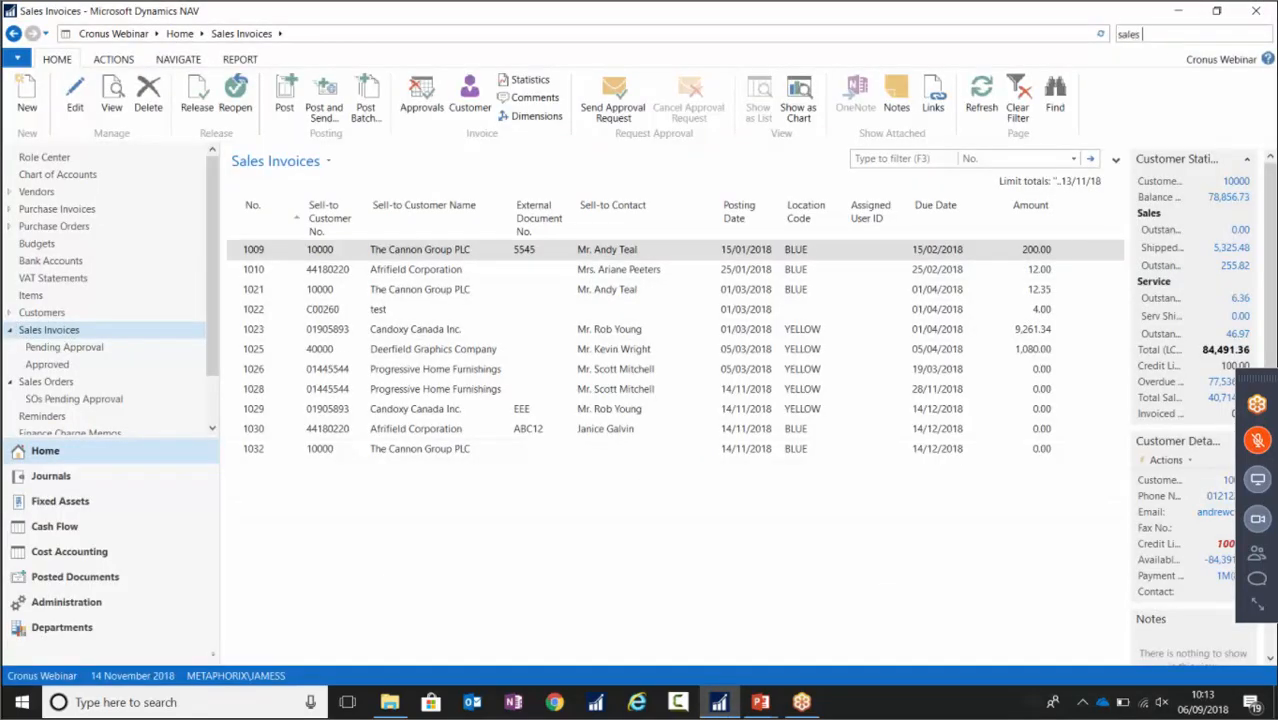
Return to the sales orders list and select the two shipped Elkhorn Airport orders.
type("sales ord")
key("Return")
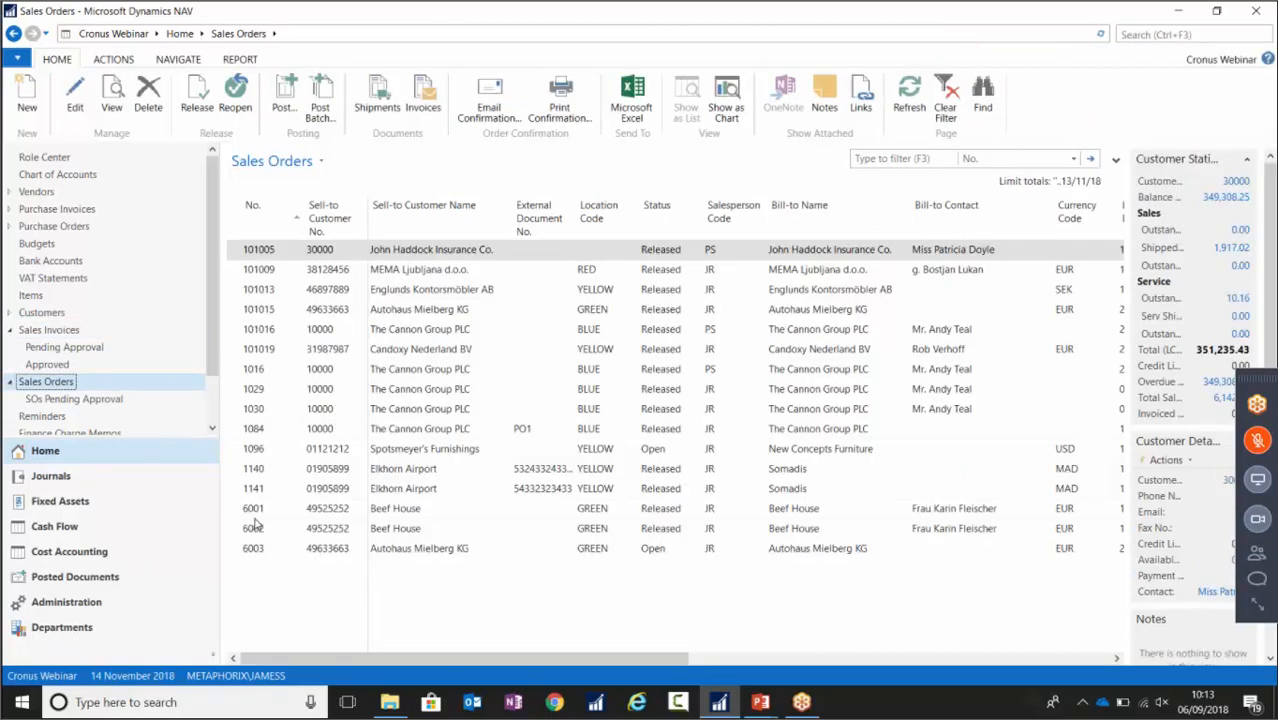
left_click_drag(242, 470, 241, 490)
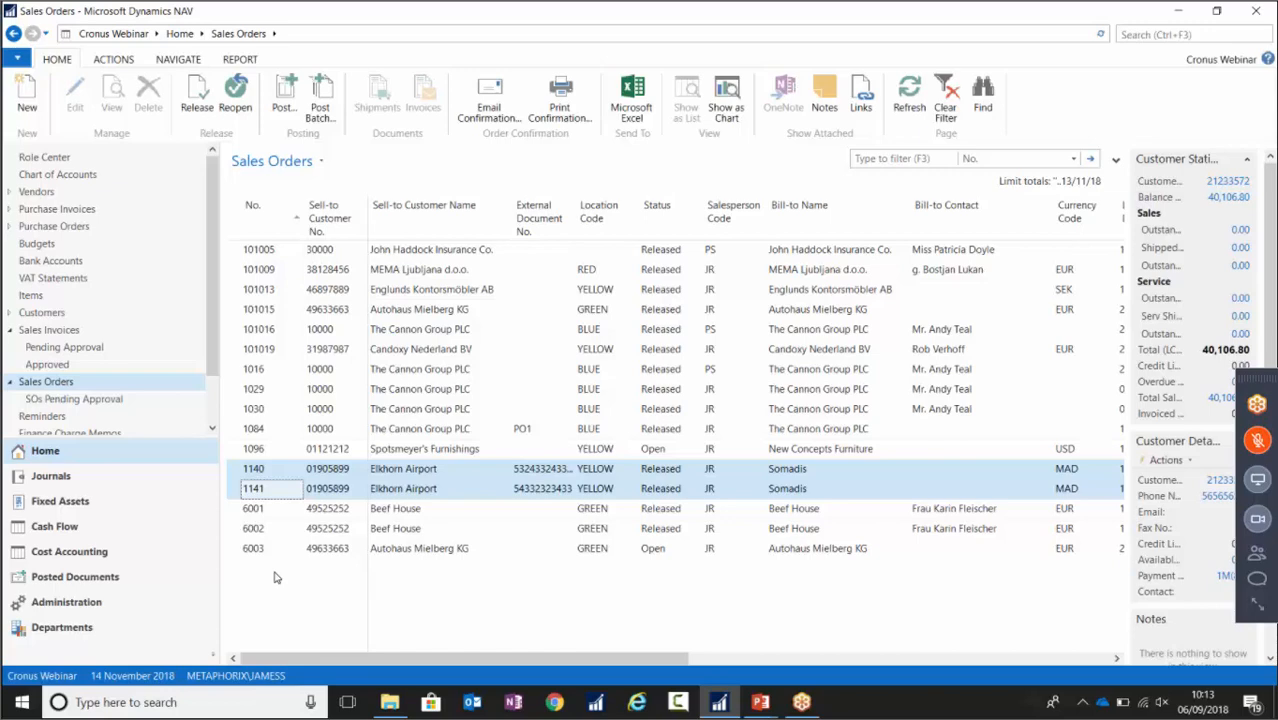
Find the Data Deletion tasks for sales documents and open the Delete Invoiced Sales Orders job.
left_click(1183, 35)
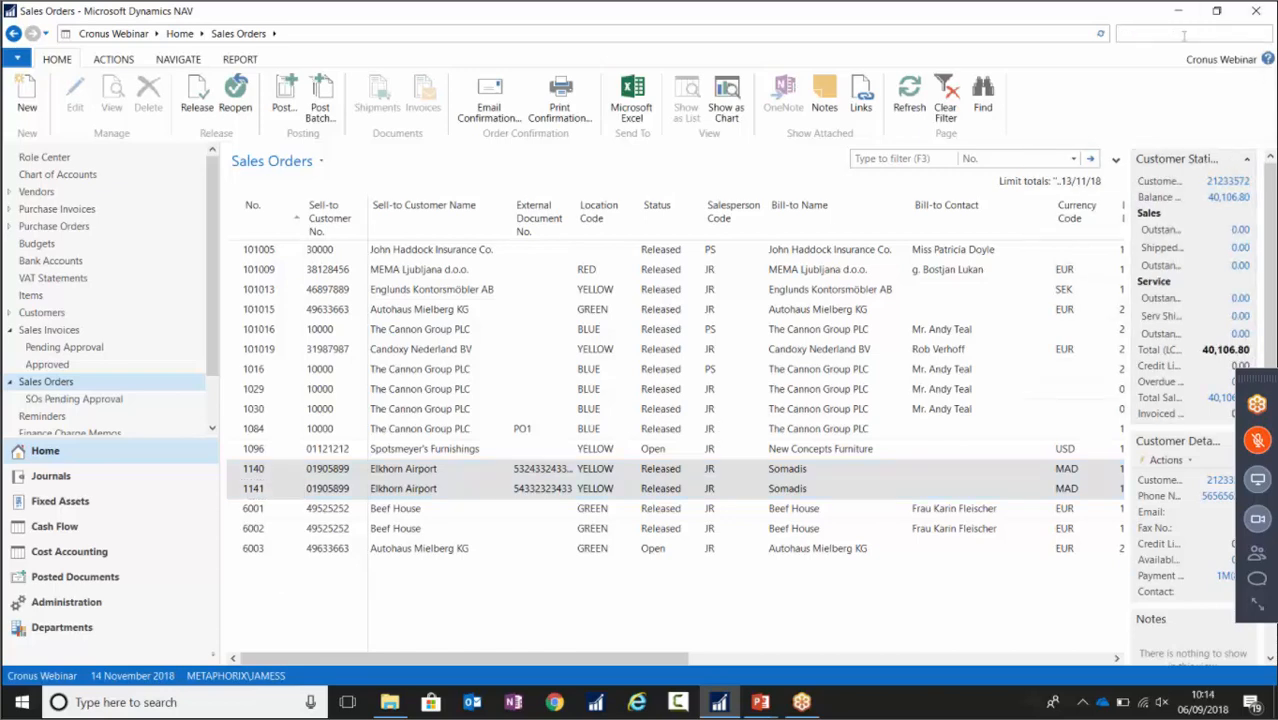
type("dt")
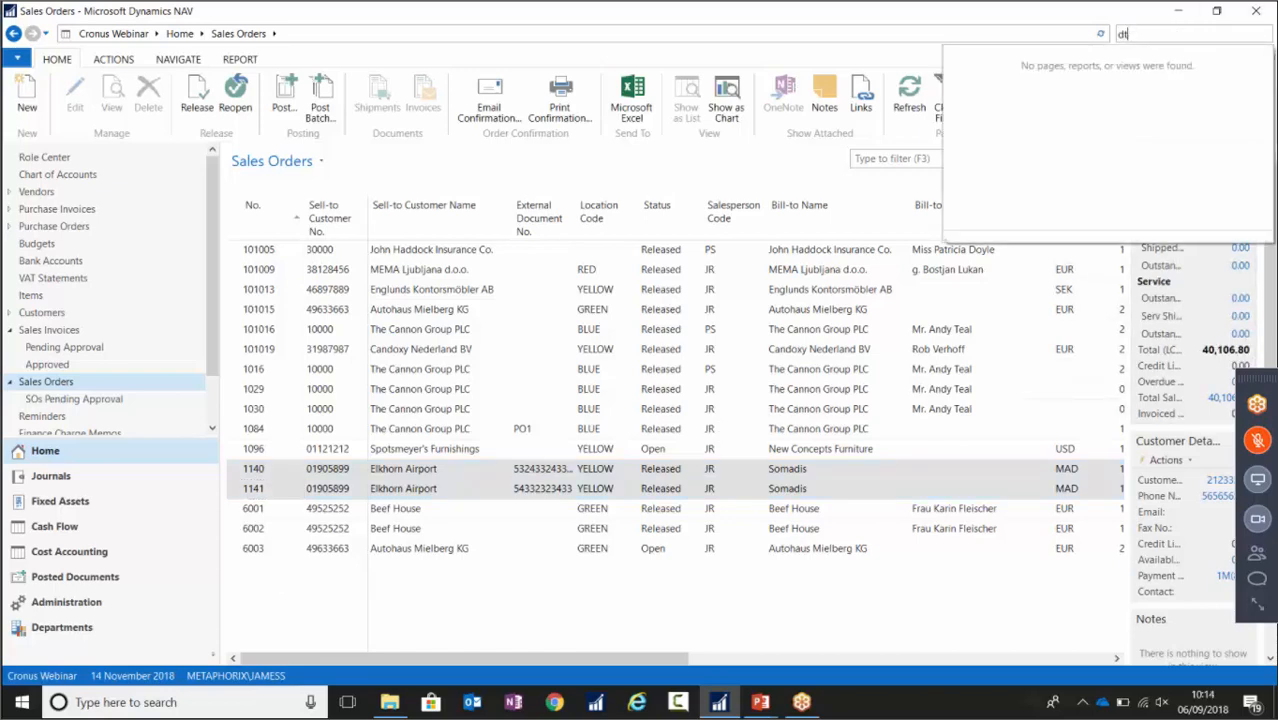
key("BackSpace")
type("at del")
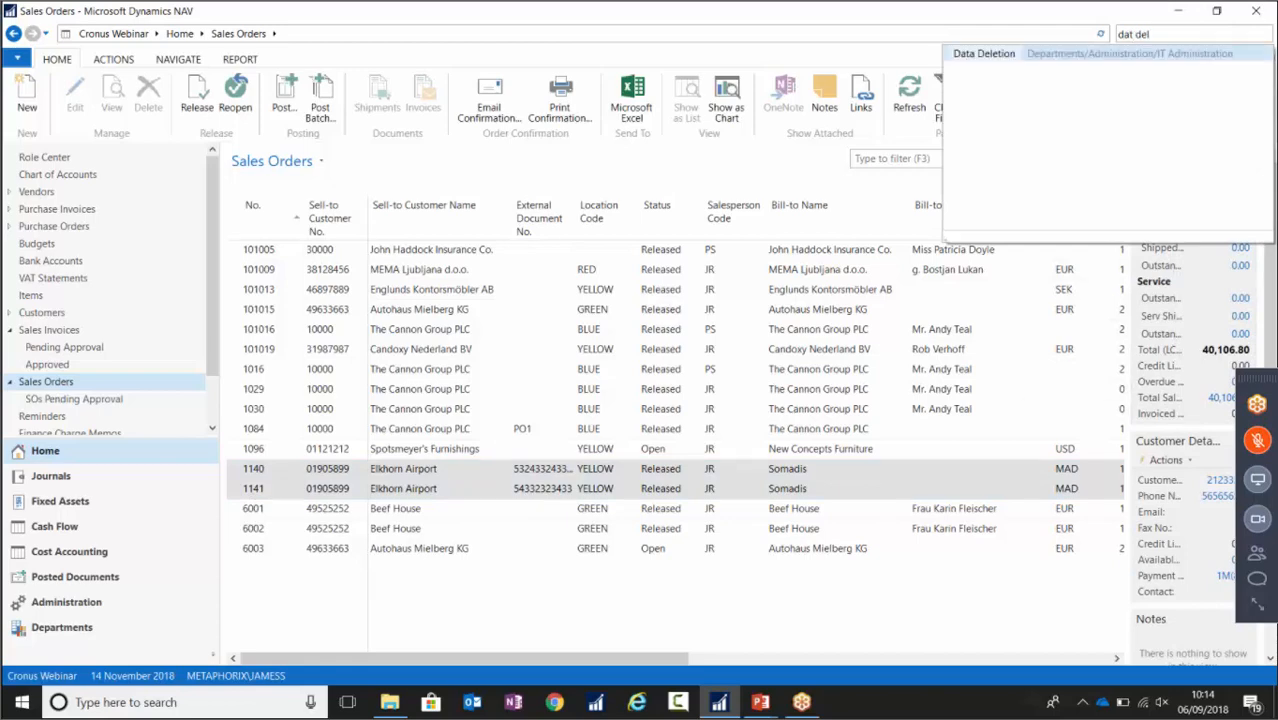
left_click(1016, 53)
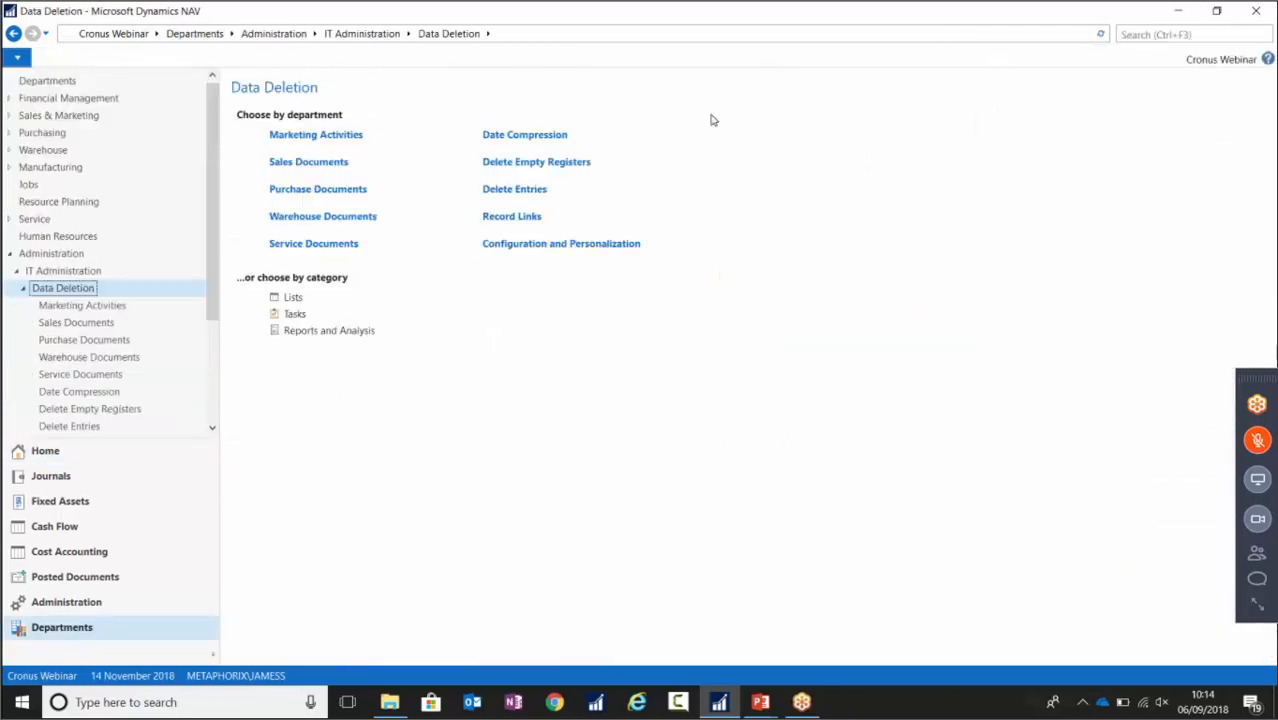
left_click(331, 165)
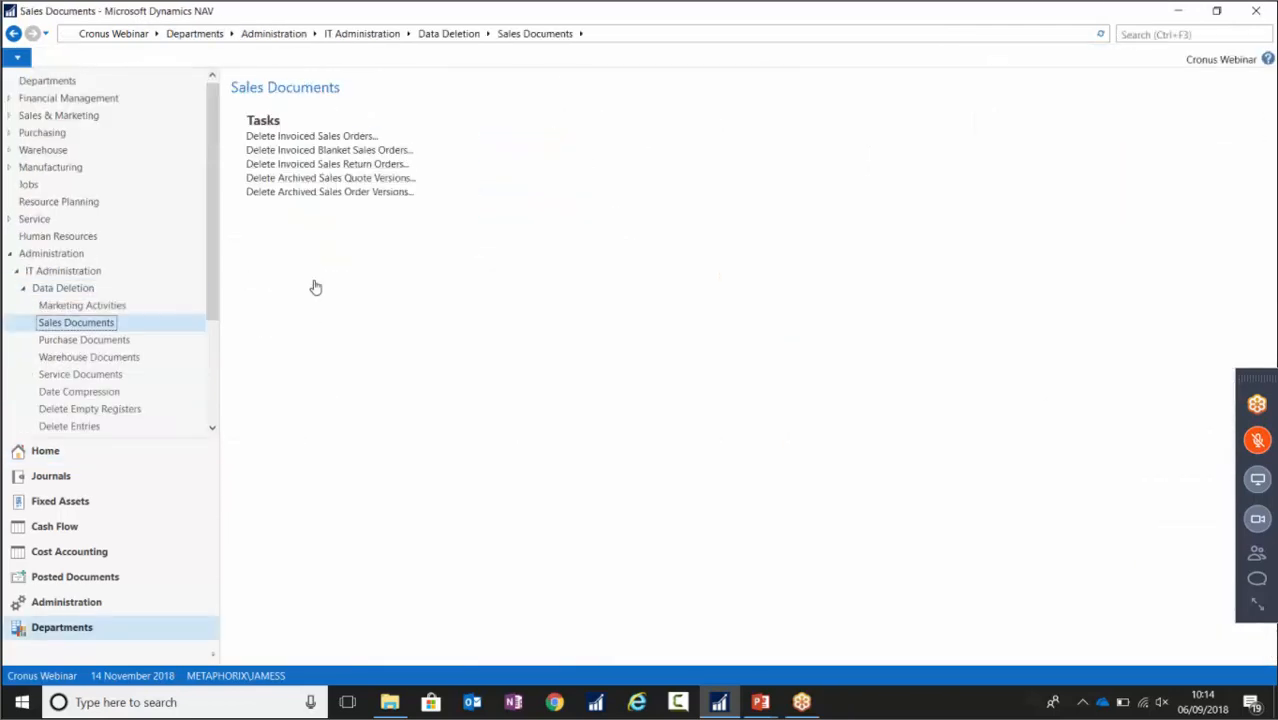
left_click(321, 137)
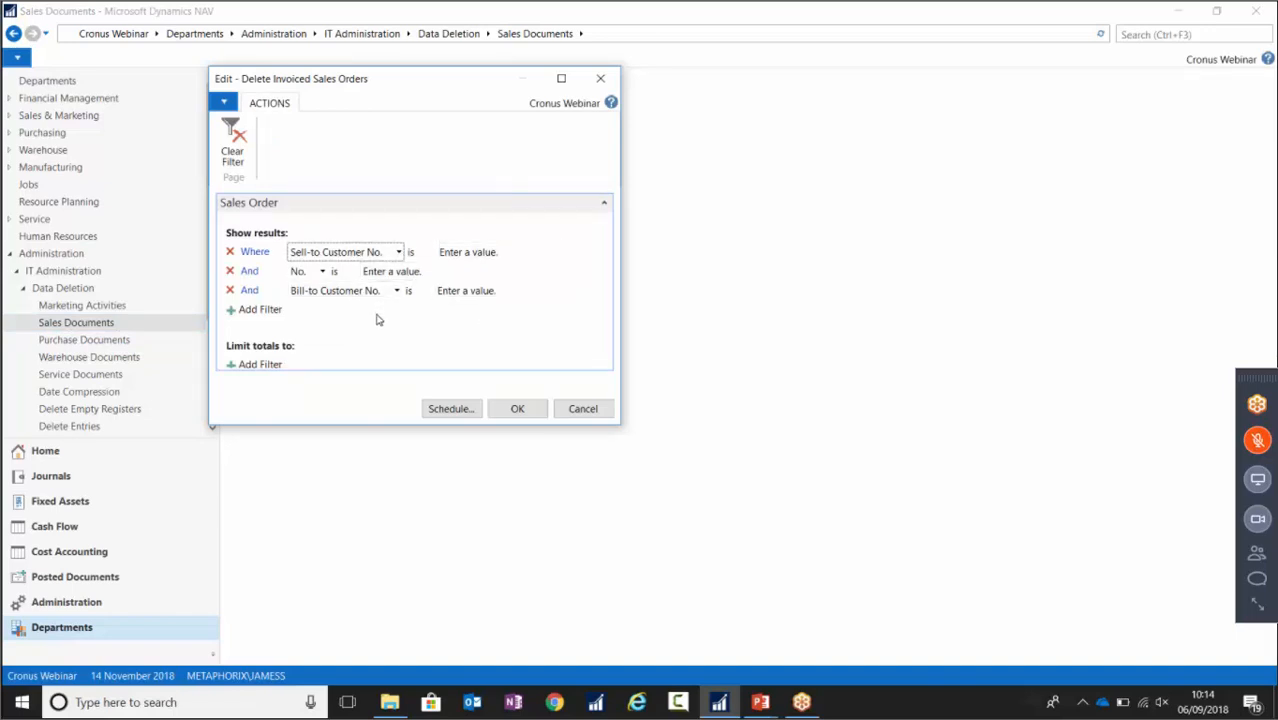
Browse the fields available for an extra sales order filter and run the deletion job without any filter values.
left_click(254, 312)
left_click(335, 318)
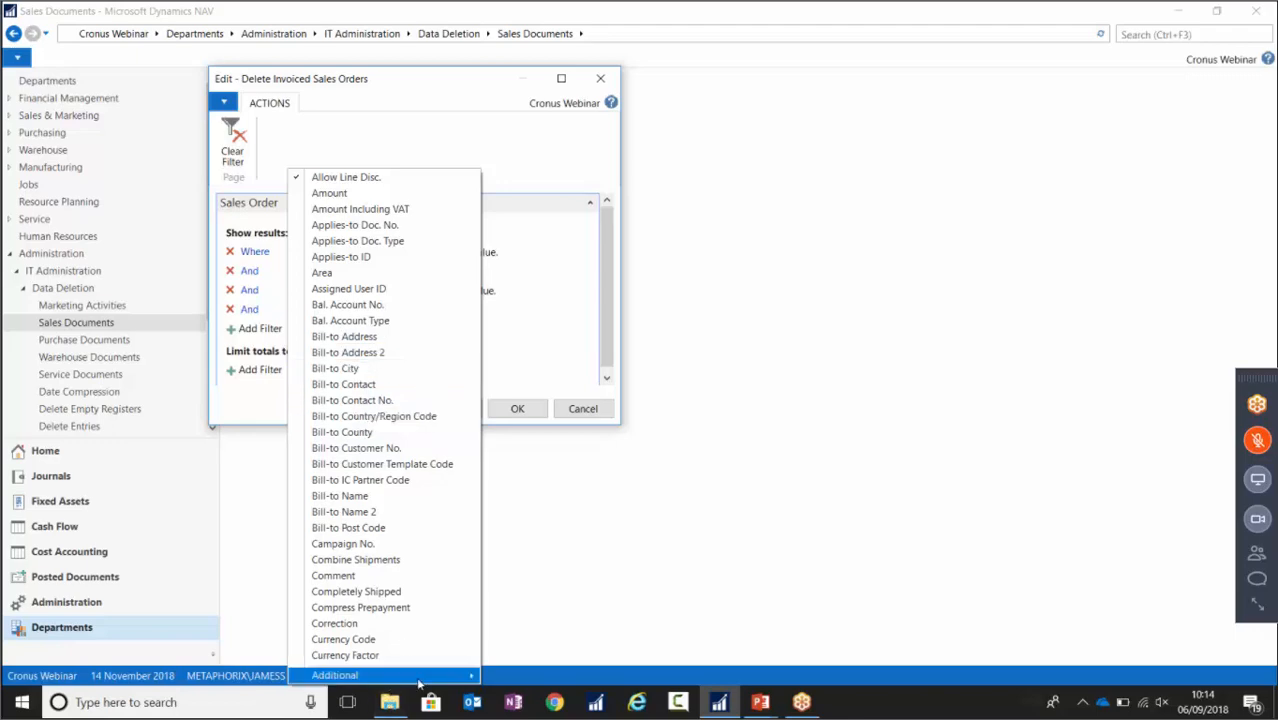
mouse_move(395, 675)
scroll(543, 515, "down", 10)
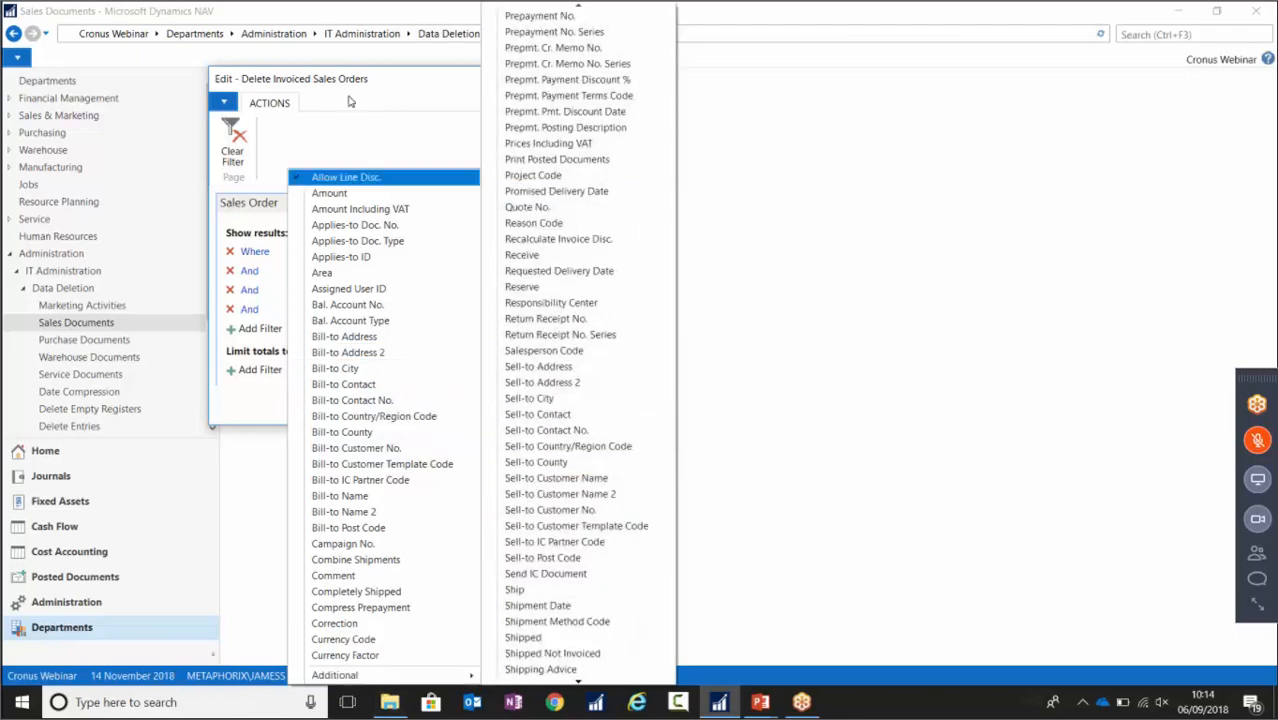
left_click(400, 100)
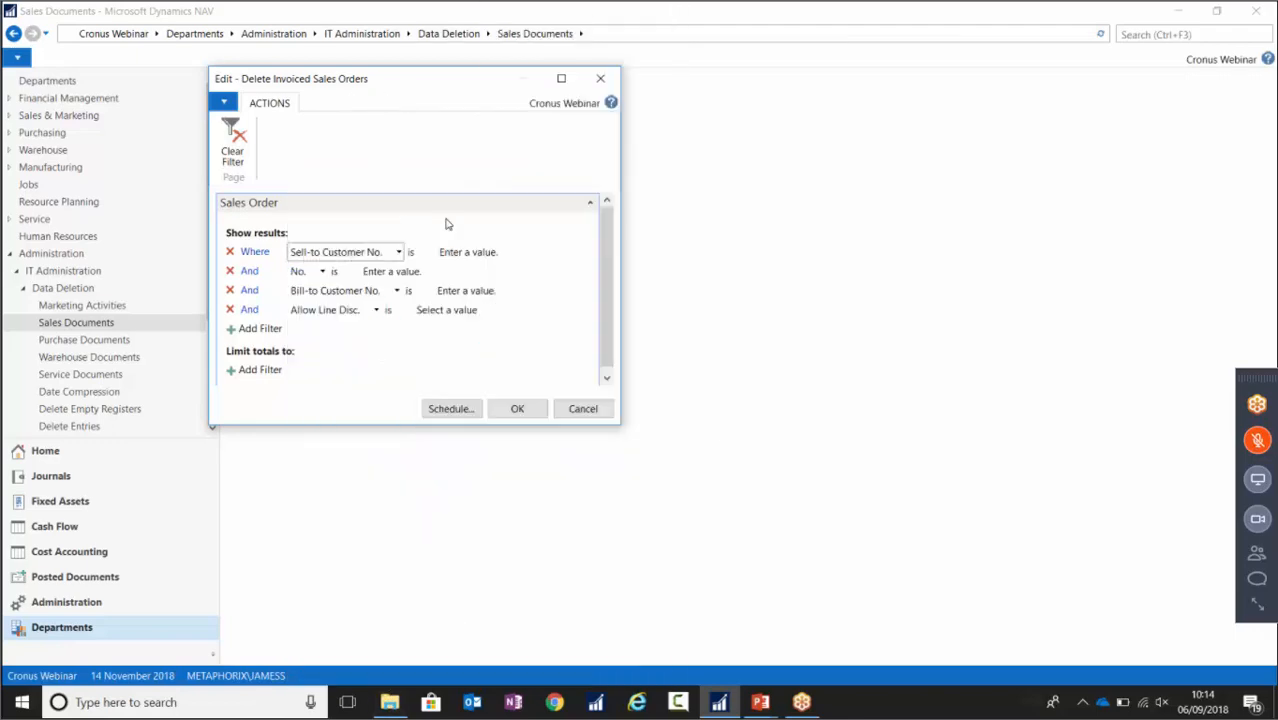
left_click(508, 411)
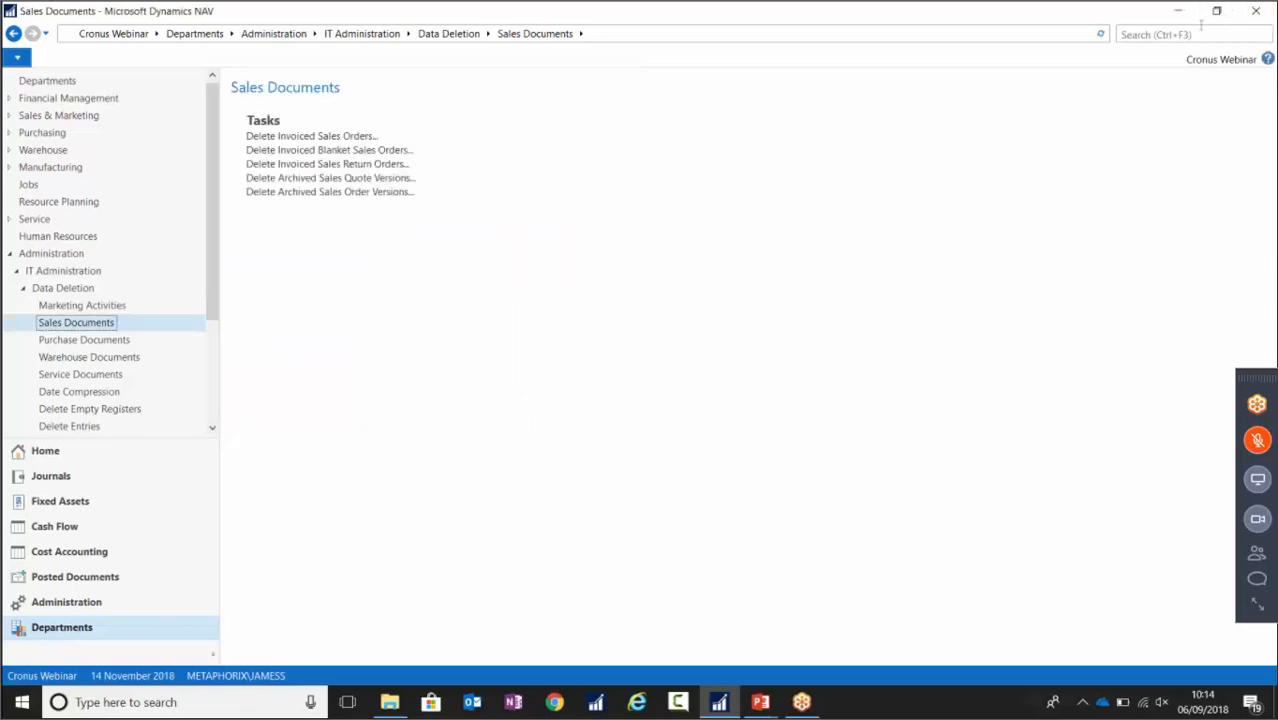
Check the sales orders list for the invoiced Elkhorn Airport orders, and switch to the Data Deletion slide in PowerPoint.
type("sa")
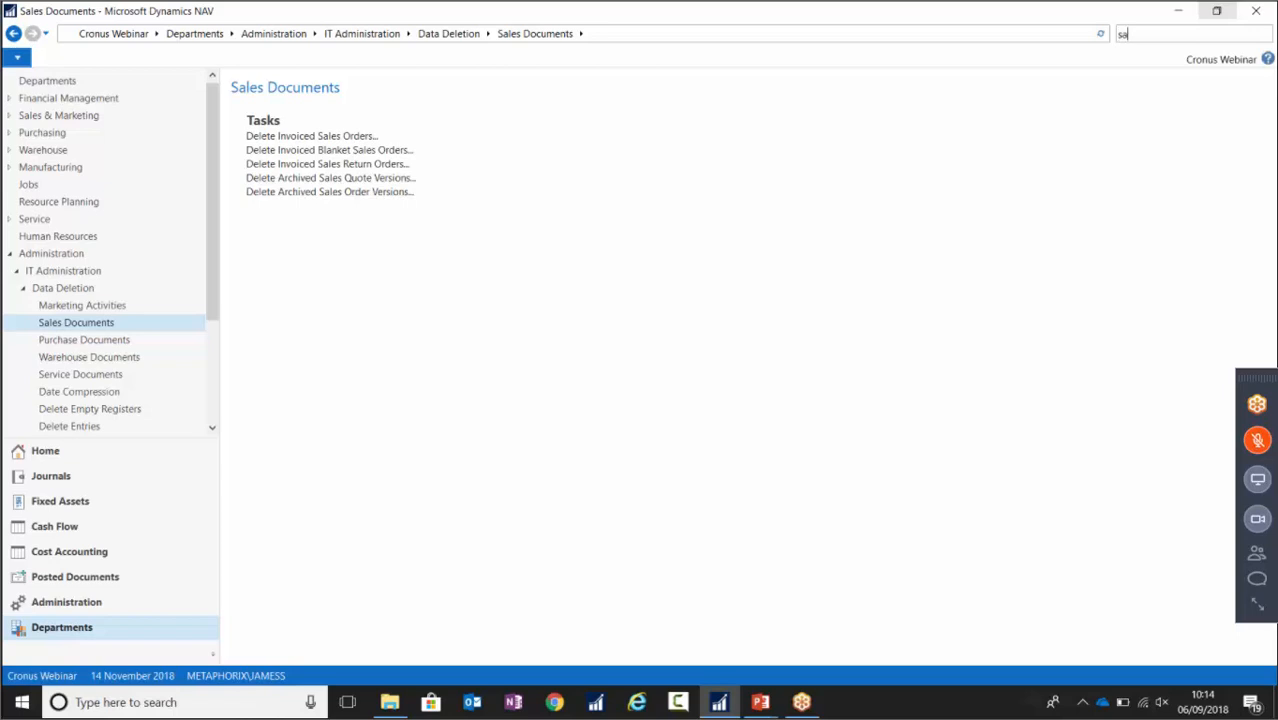
type("les ord")
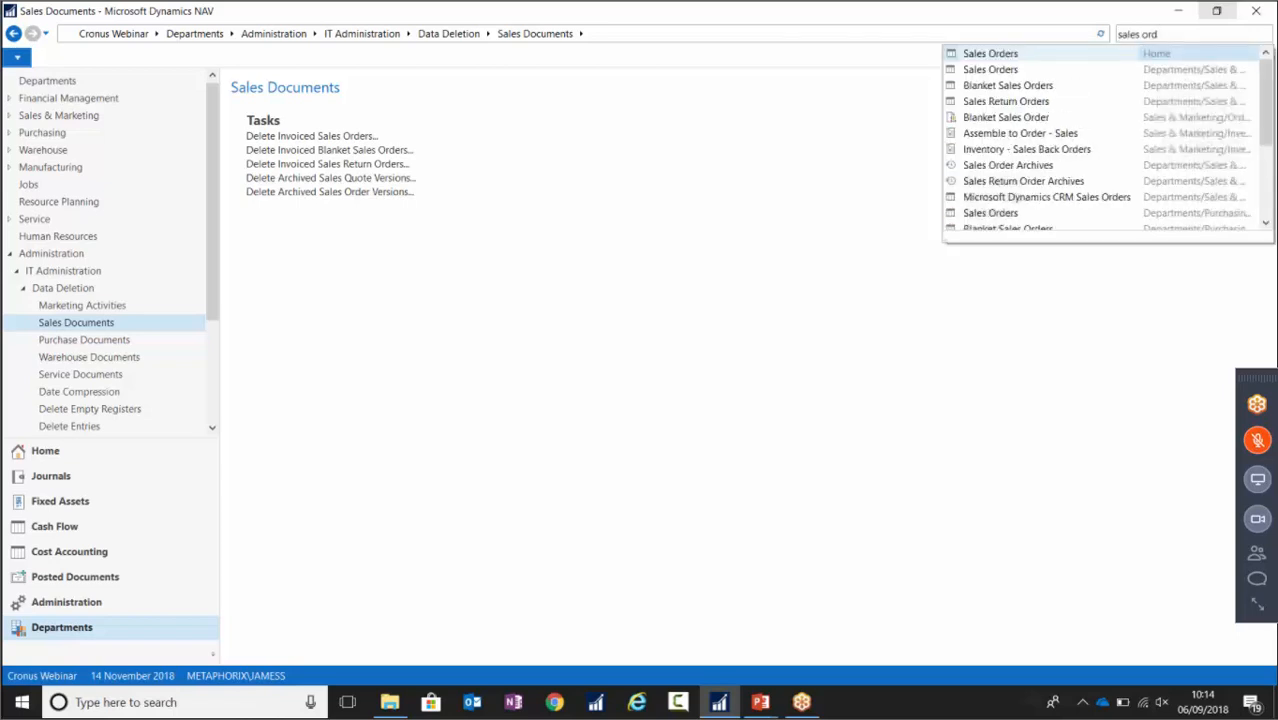
left_click(985, 53)
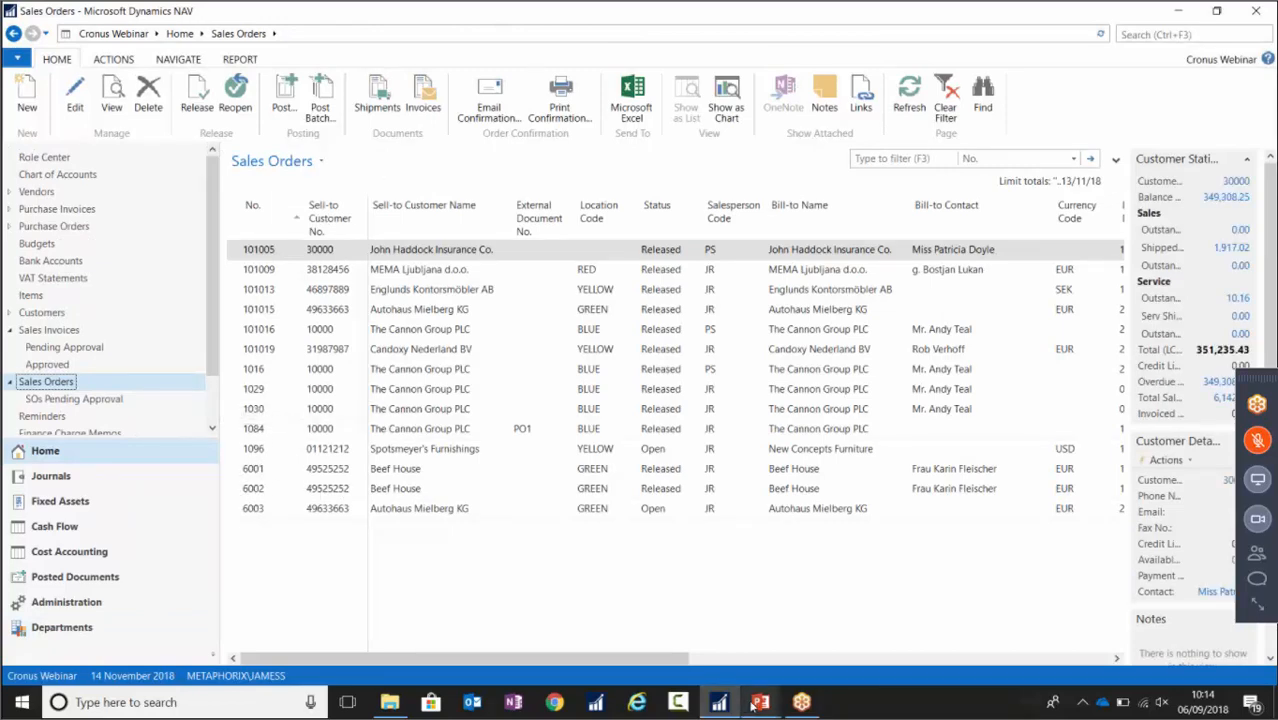
mouse_move(752, 706)
left_click(850, 625)
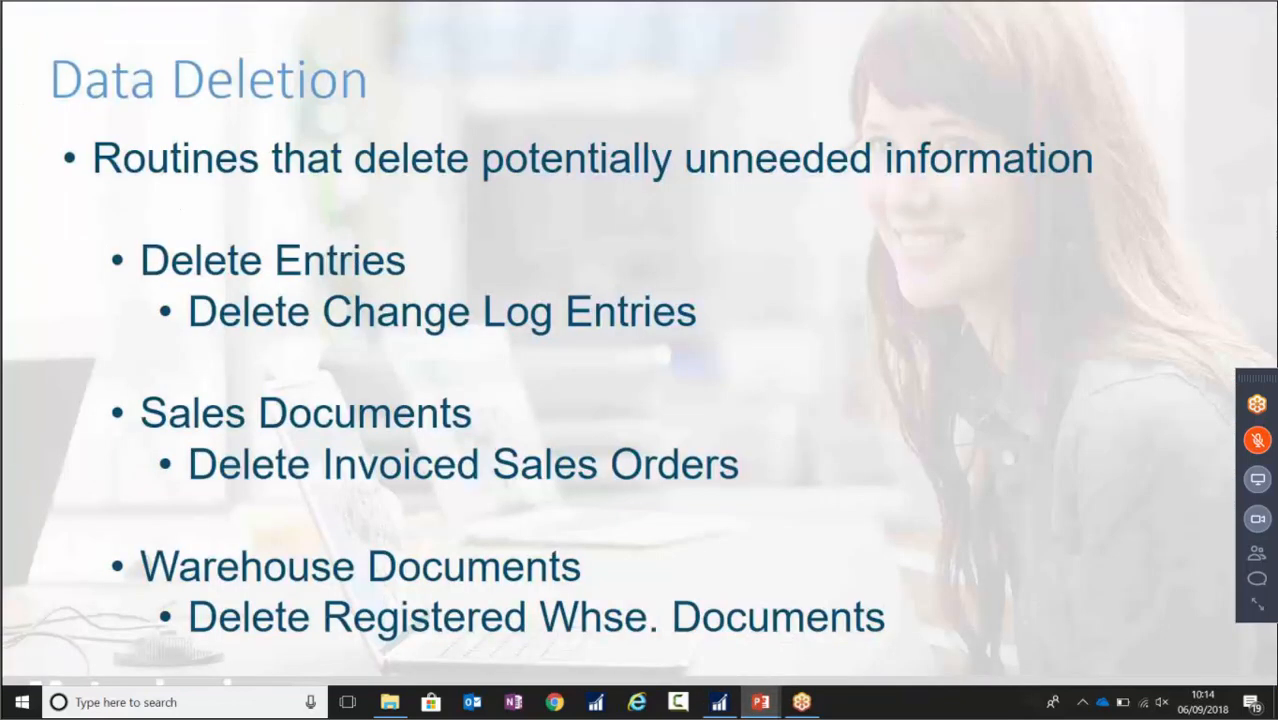